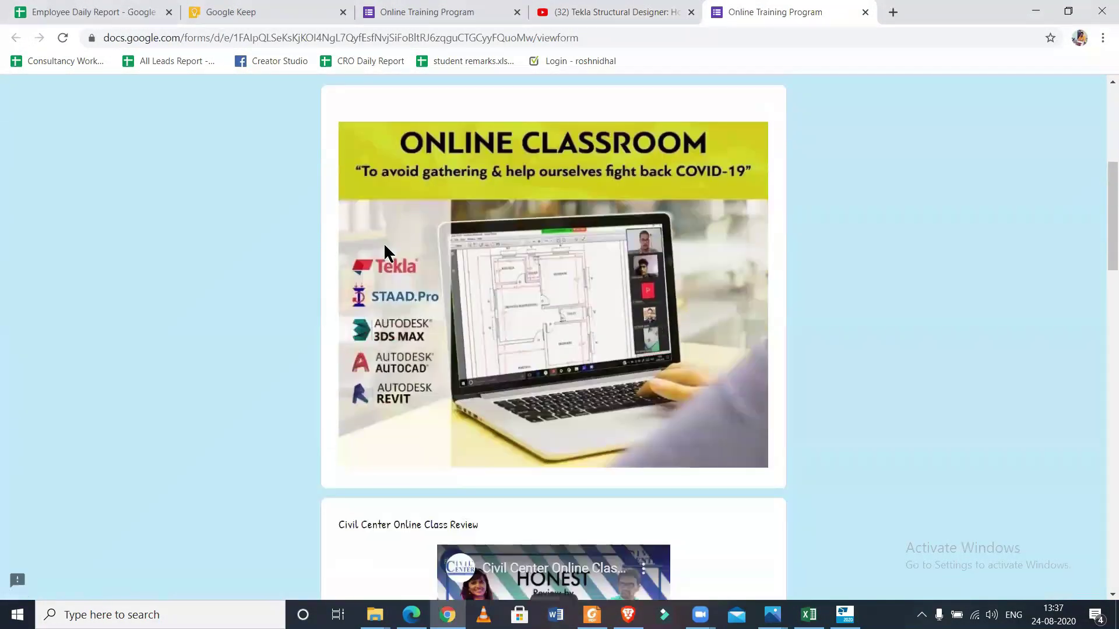
scroll(680, 247, "down", 2)
scroll(555, 405, "down", 2)
scroll(554, 405, "down", 4)
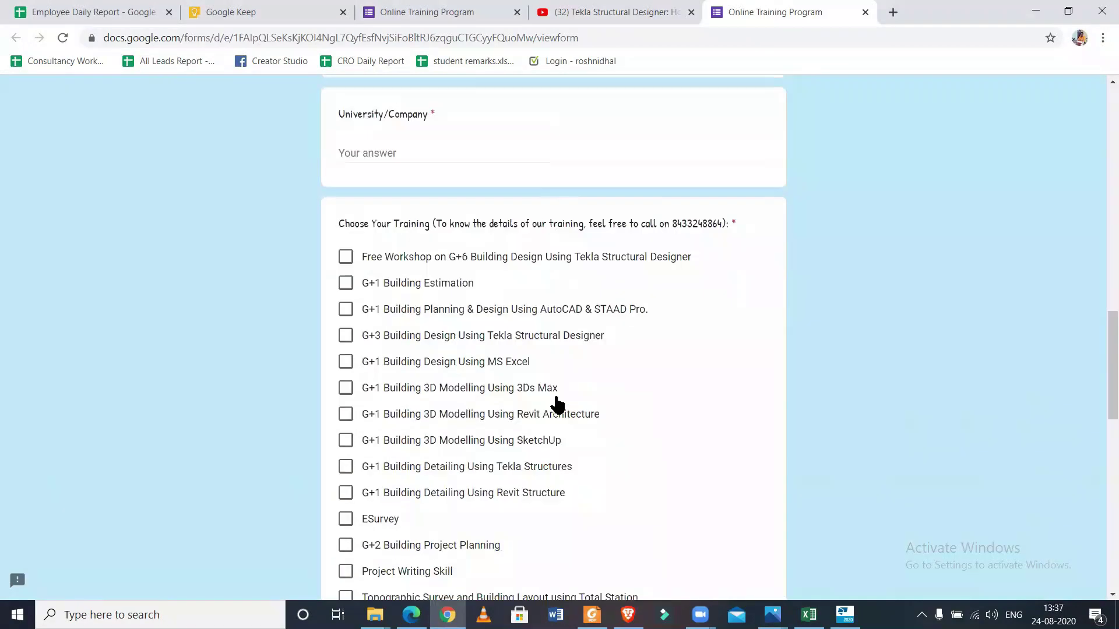
scroll(412, 219, "down", 2)
scroll(413, 217, "up", 1)
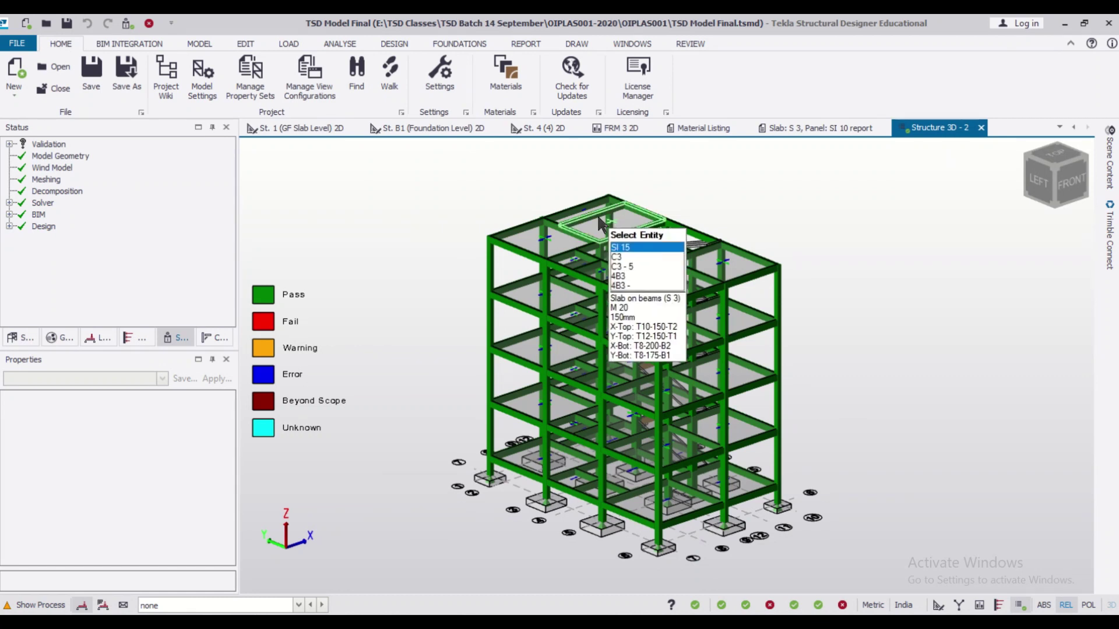
Open level St. 3 (3) from the Structure tree as a 2D plan, toggling 3D and back.
left_click(12, 339)
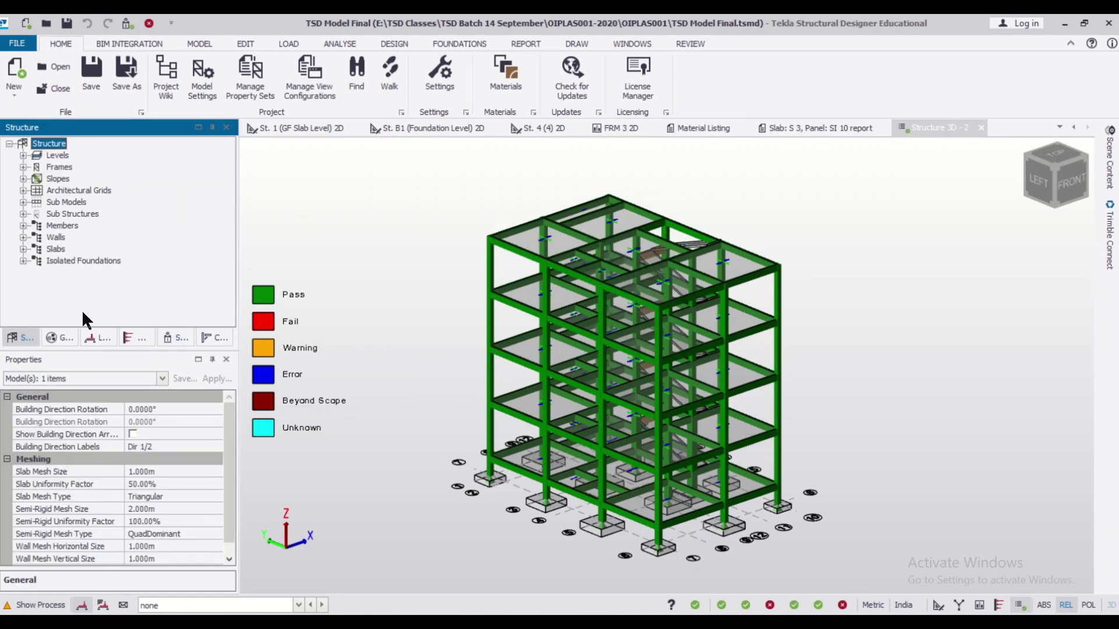
left_click(22, 154)
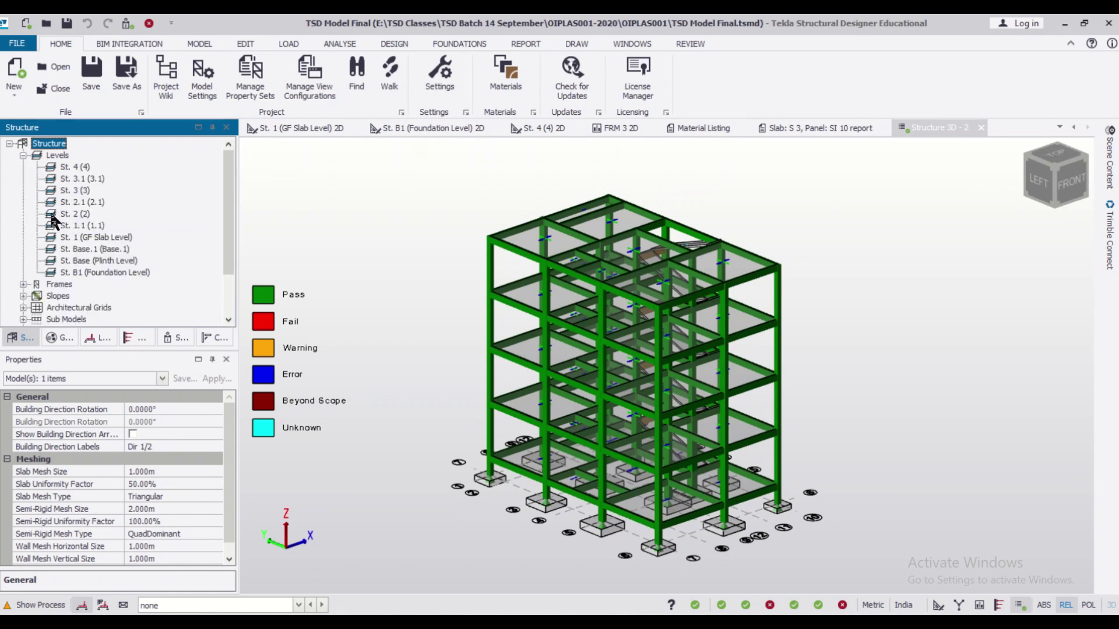
left_click(63, 191)
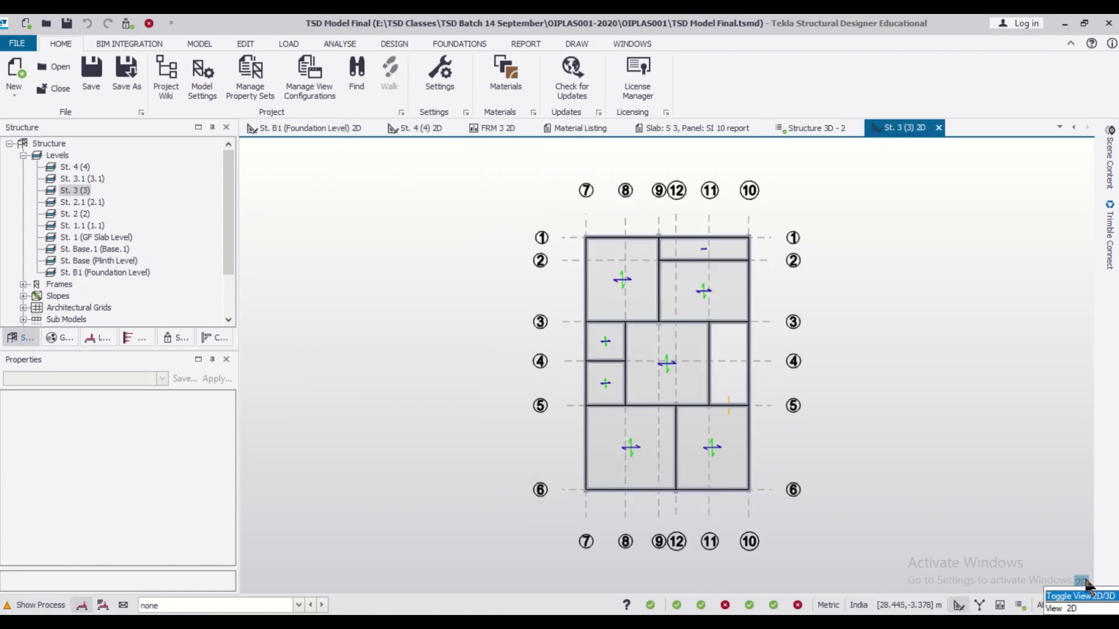
left_click(1081, 583)
left_click(1085, 584)
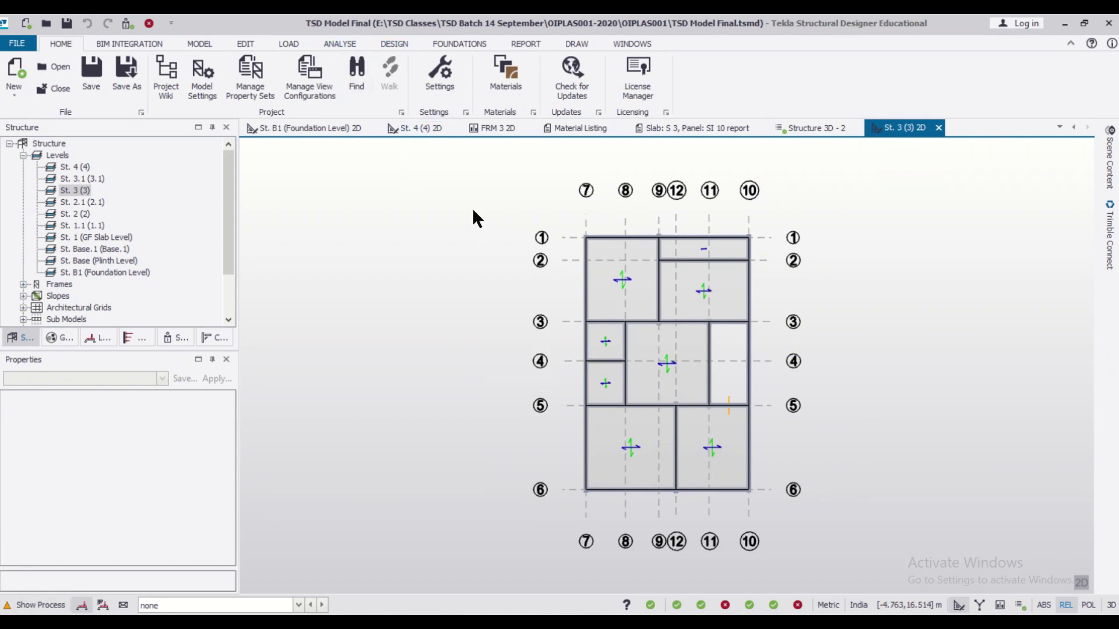
Export the St. 3 (3) Beam Schedule from the DRAW tab with default DXF preferences.
left_click(575, 39)
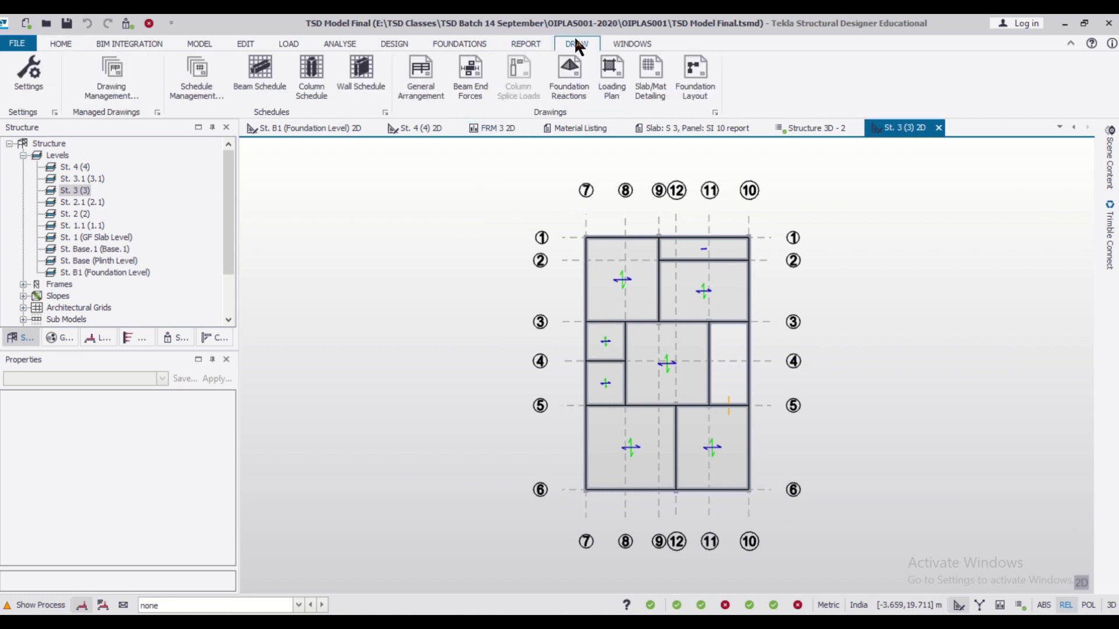
left_click(258, 84)
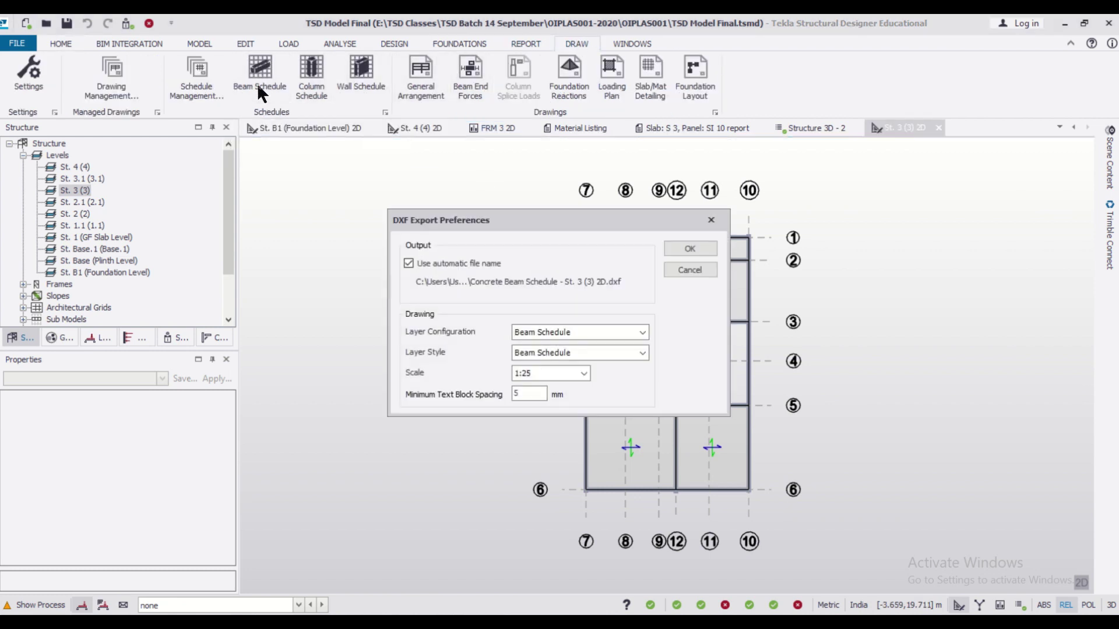
left_click(711, 247)
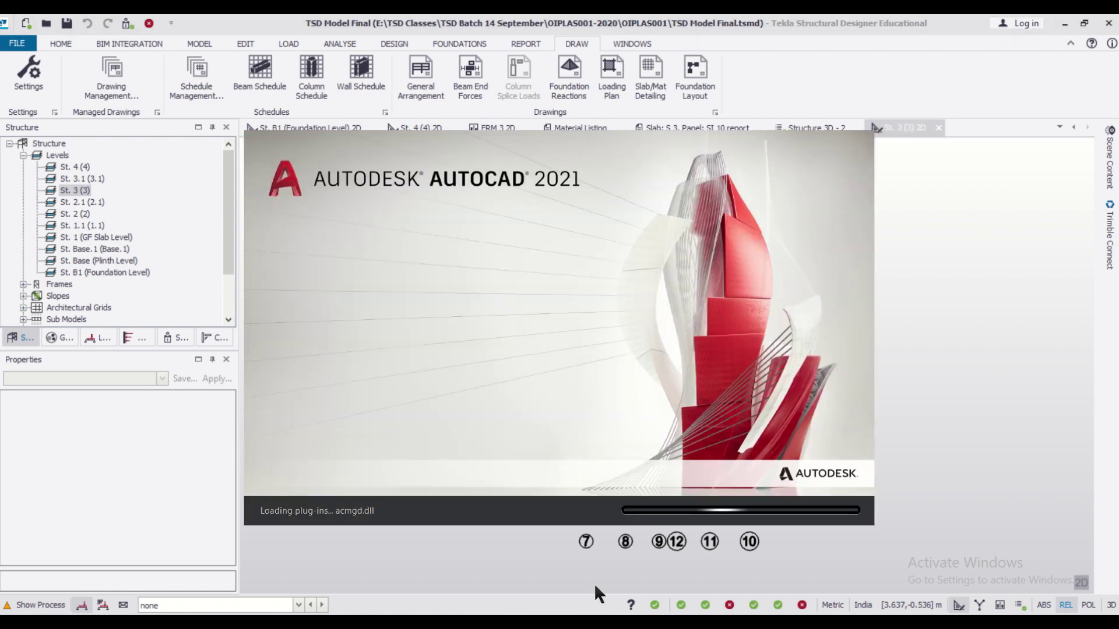
scroll(311, 266, "up", 2)
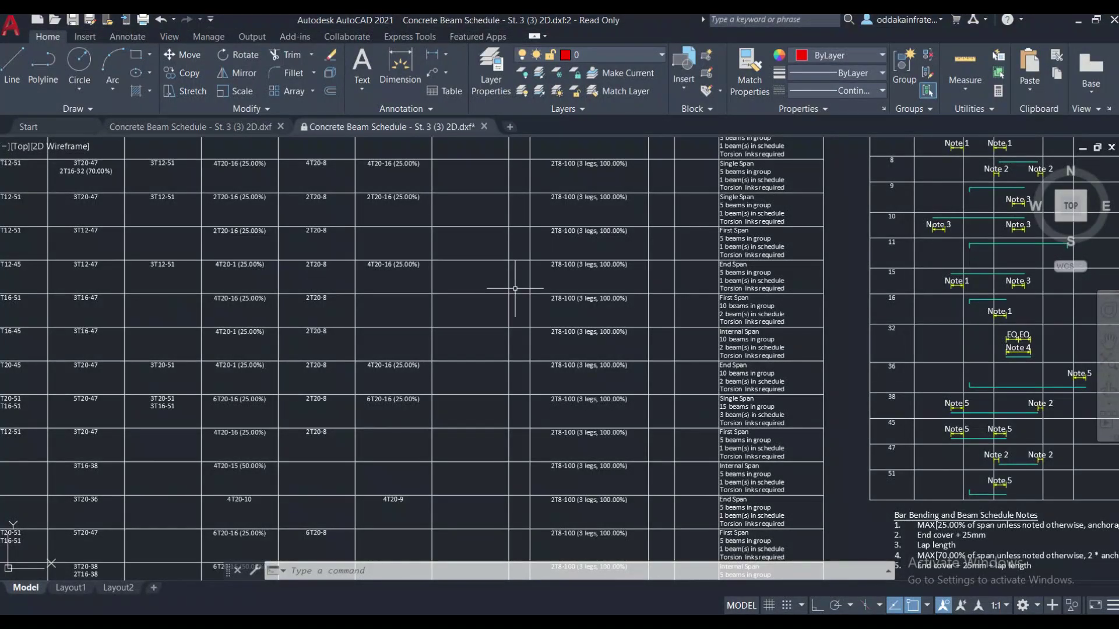
scroll(513, 286, "down", 2)
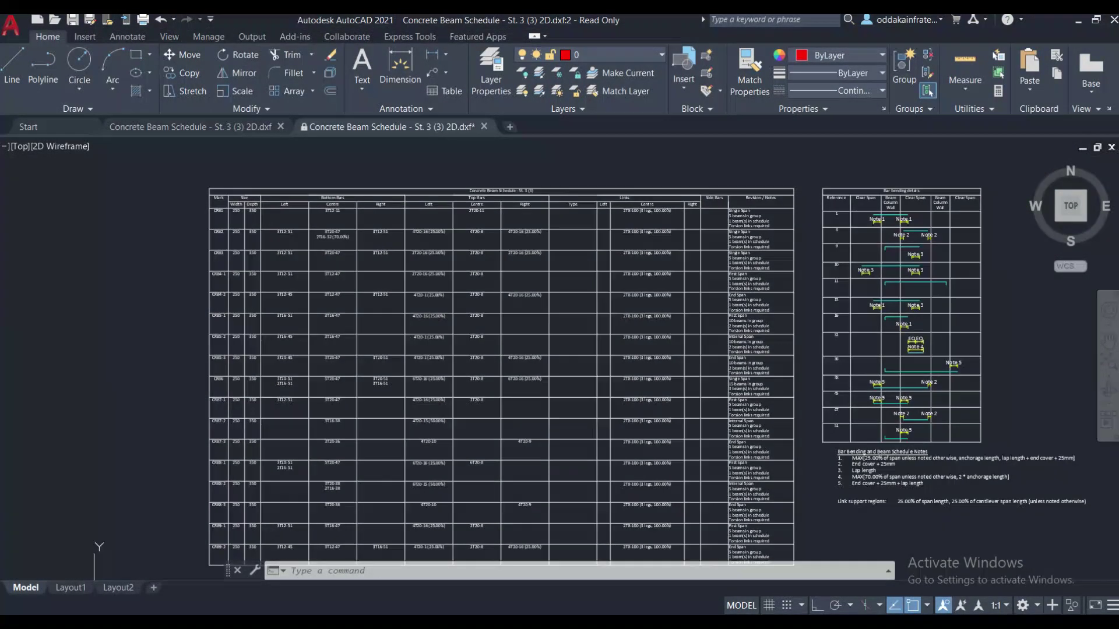
scroll(230, 223, "up", 2)
scroll(229, 222, "up", 2)
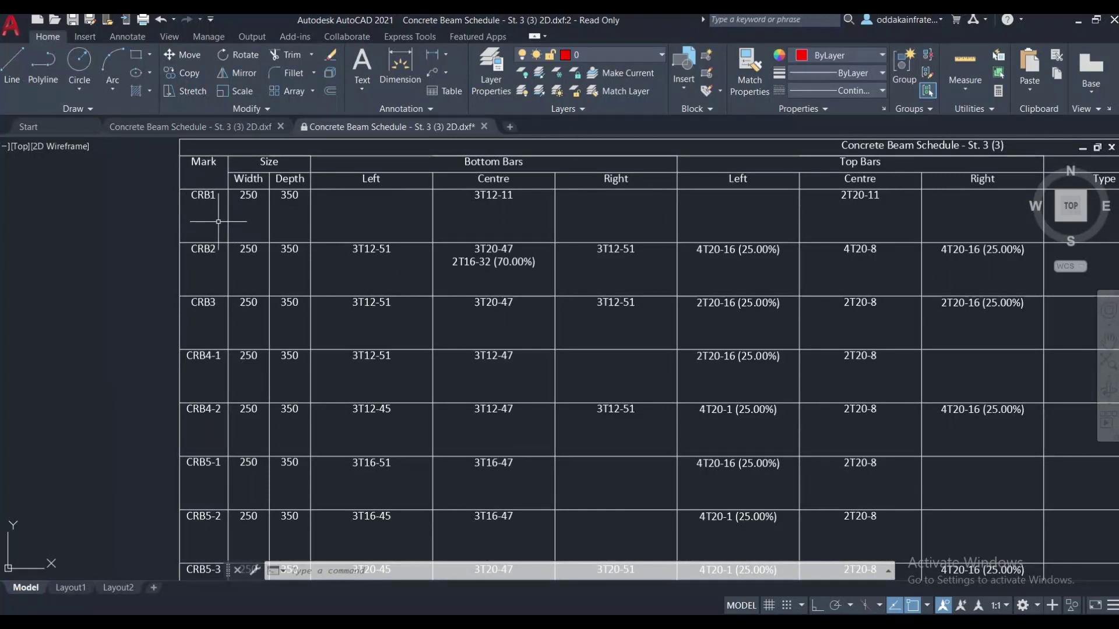
scroll(221, 221, "down", 2)
Scroll through the beam schedule rows, then return to rows CRB4-1 to CRB6.
middle_click_drag(334, 273, 364, 208)
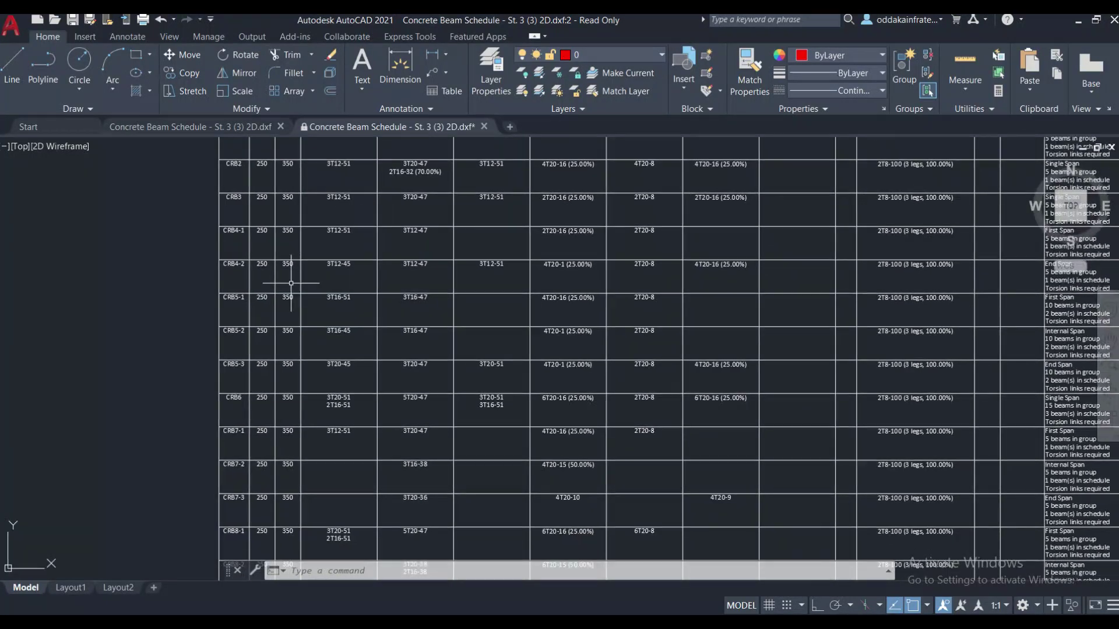
middle_click_drag(259, 295, 244, 207)
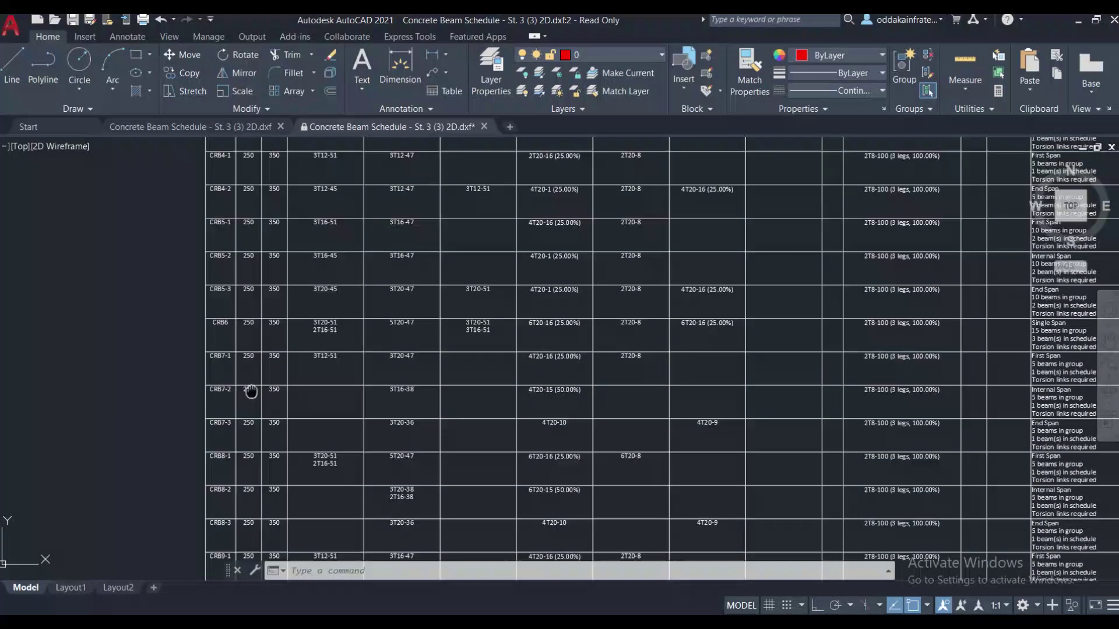
middle_click_drag(251, 387, 245, 284)
scroll(246, 373, "up", 2)
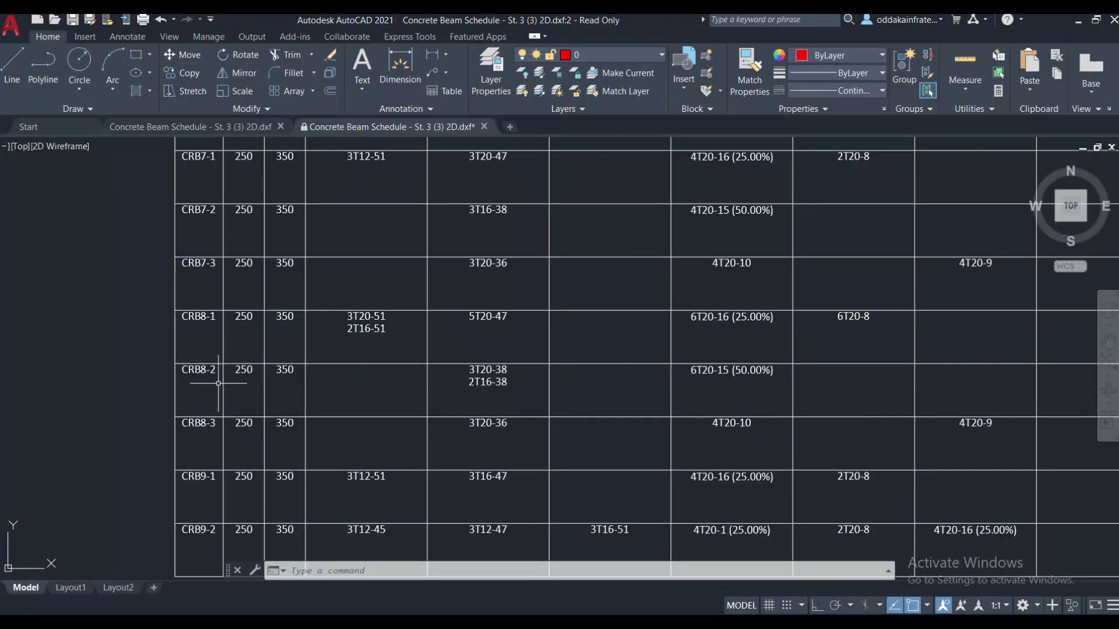
middle_click_drag(198, 315, 220, 443)
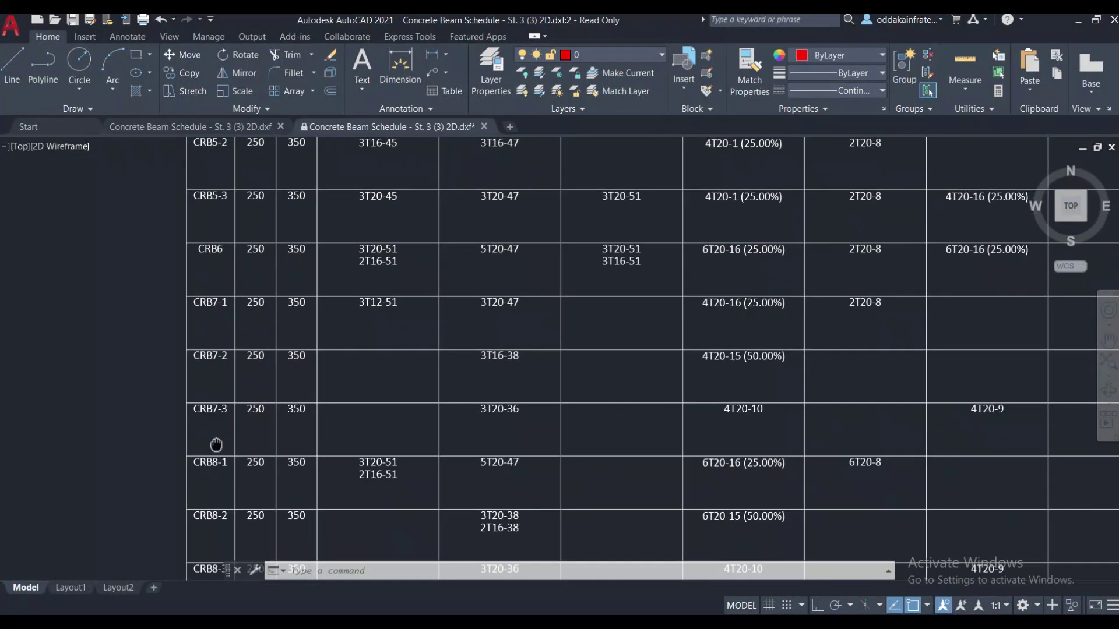
middle_click_drag(225, 275, 224, 421)
middle_click_drag(218, 308, 226, 350)
scroll(226, 292, "down", 2)
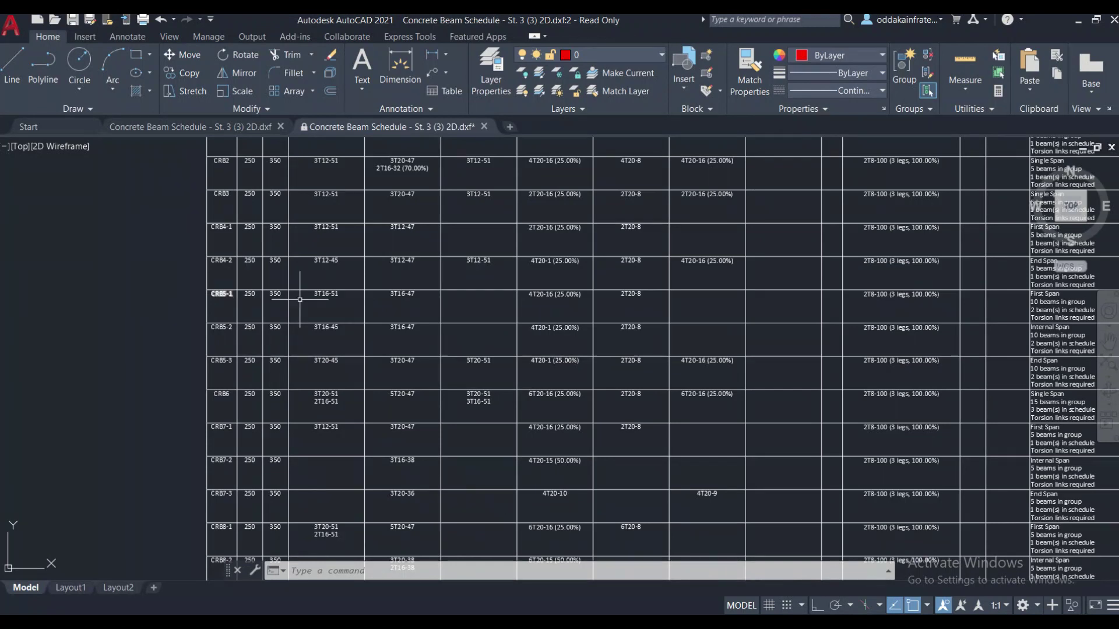
scroll(315, 298, "down", 2)
scroll(490, 297, "down", 1)
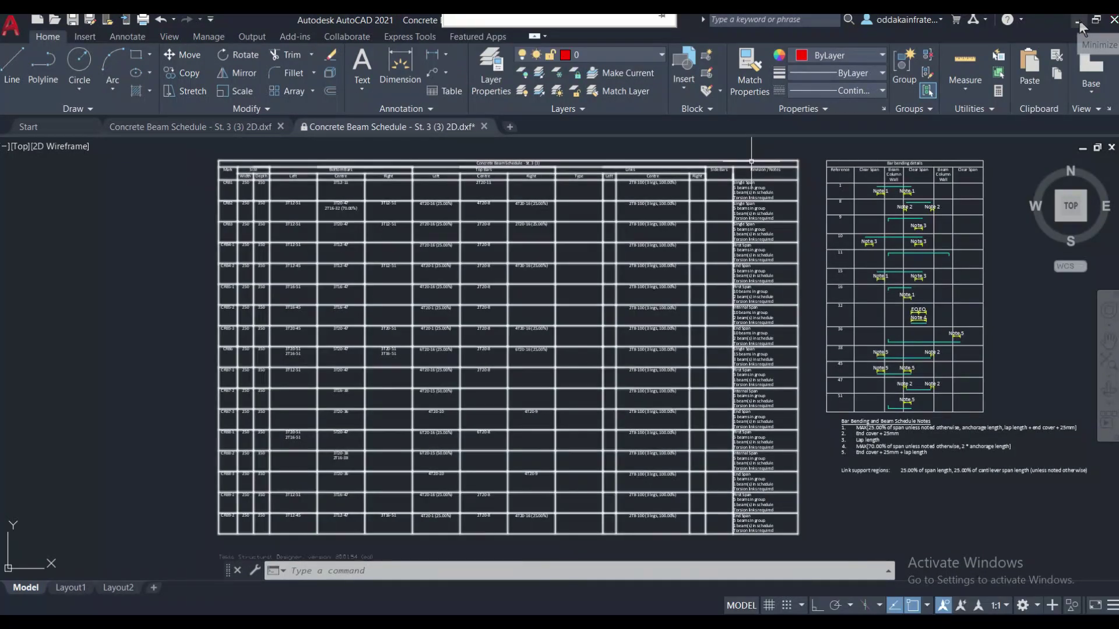
Back in Tekla, export the St. 3 (3) General Arrangement drawing as DXF.
left_click(1080, 19)
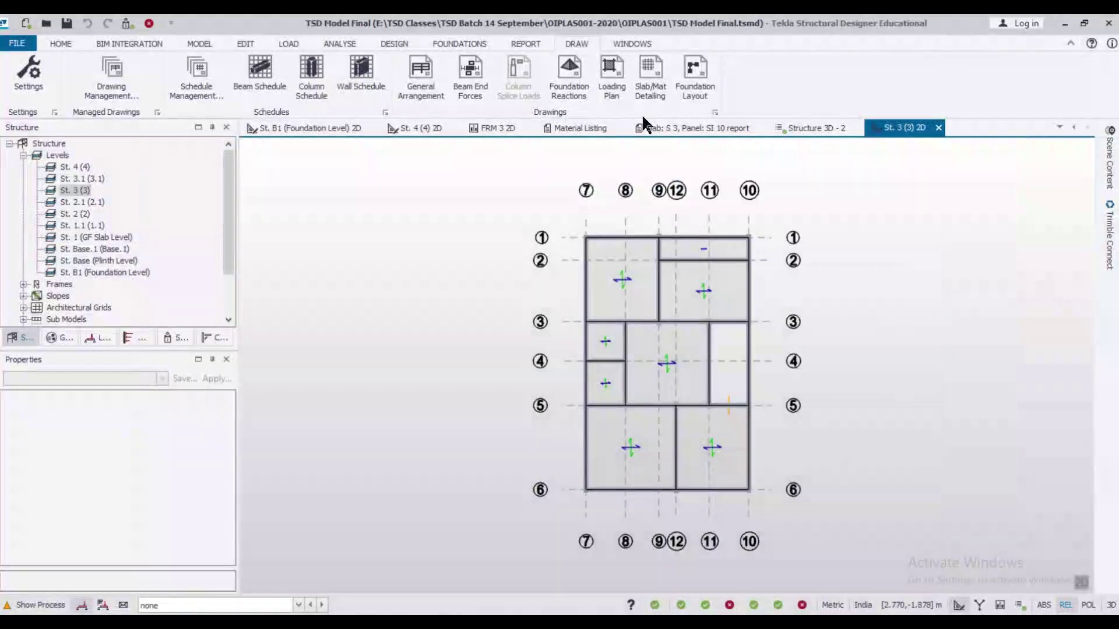
left_click(419, 67)
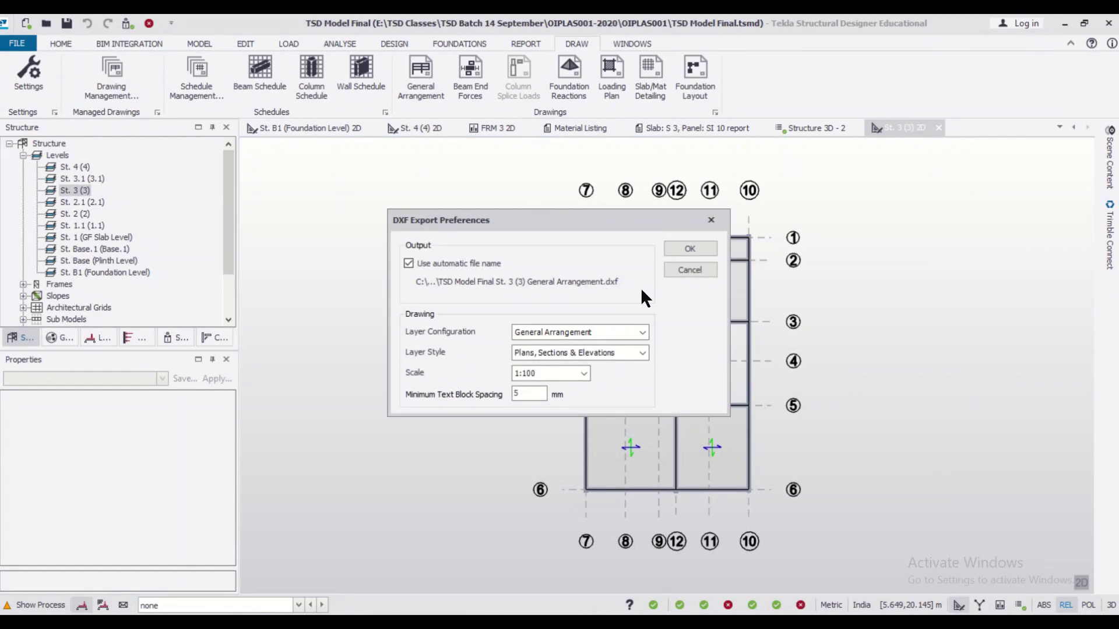
left_click(690, 249)
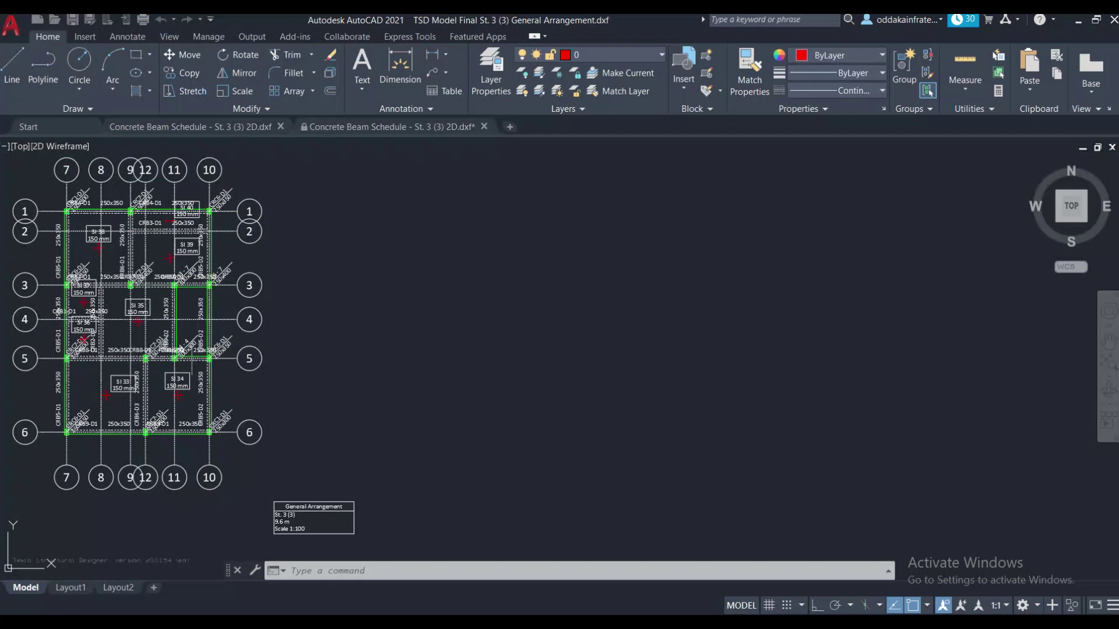
Erase the overlapping CRC1-D1 and CRC7-D1 column labels and their size texts.
middle_click_drag(451, 293, 815, 293)
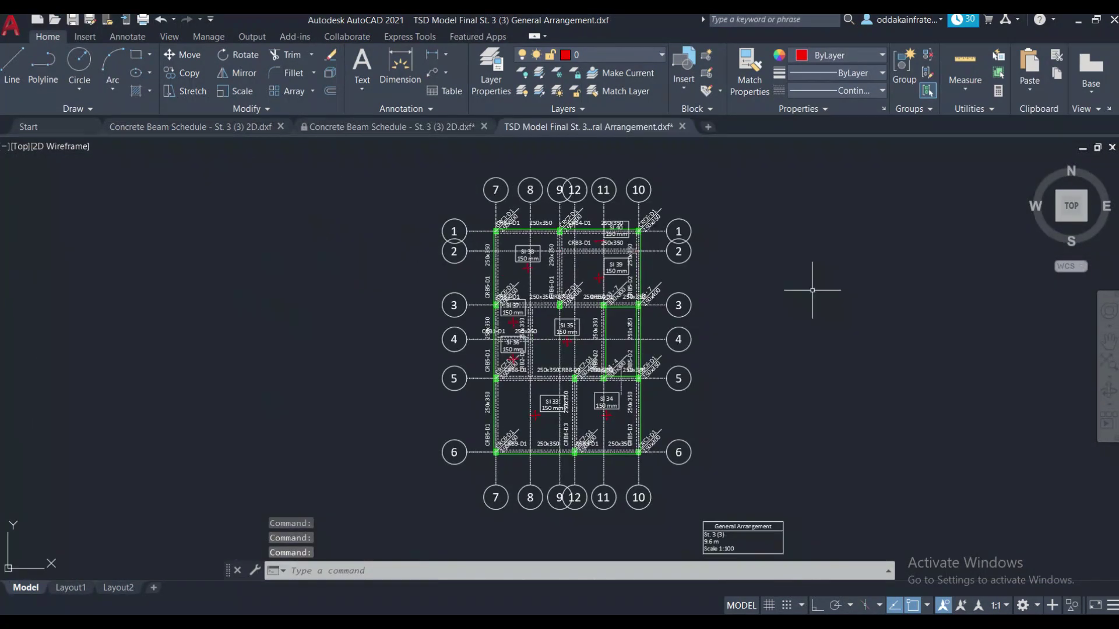
scroll(554, 269, "up", 2)
scroll(507, 248, "up", 1)
scroll(476, 249, "up", 1)
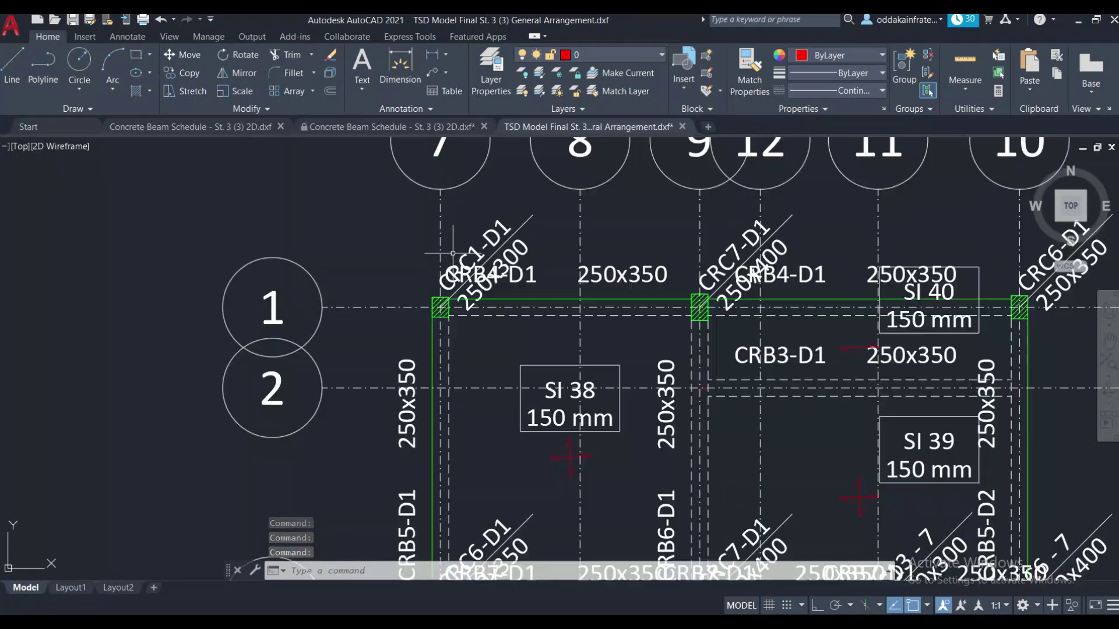
scroll(460, 254, "up", 1)
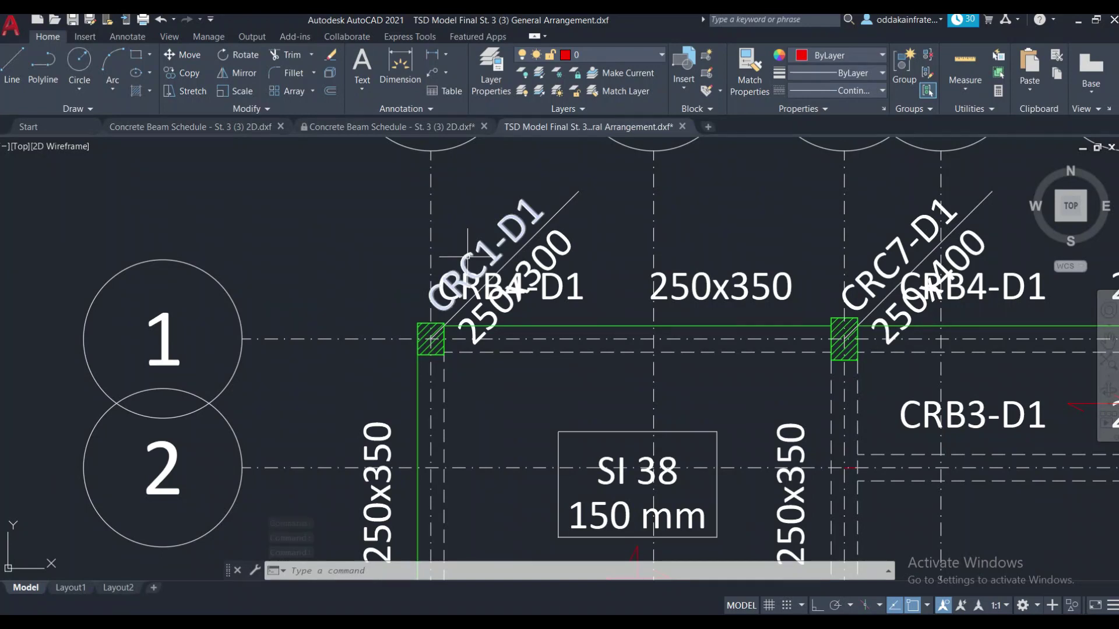
scroll(468, 258, "down", 2)
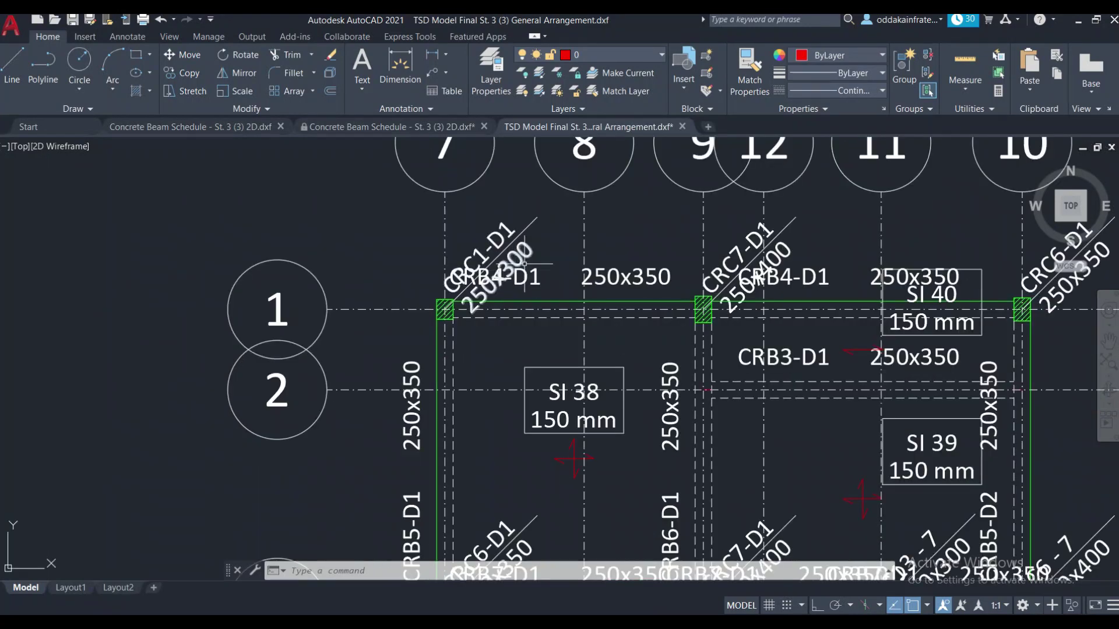
scroll(533, 245, "up", 2)
left_click(560, 240)
left_click(464, 180)
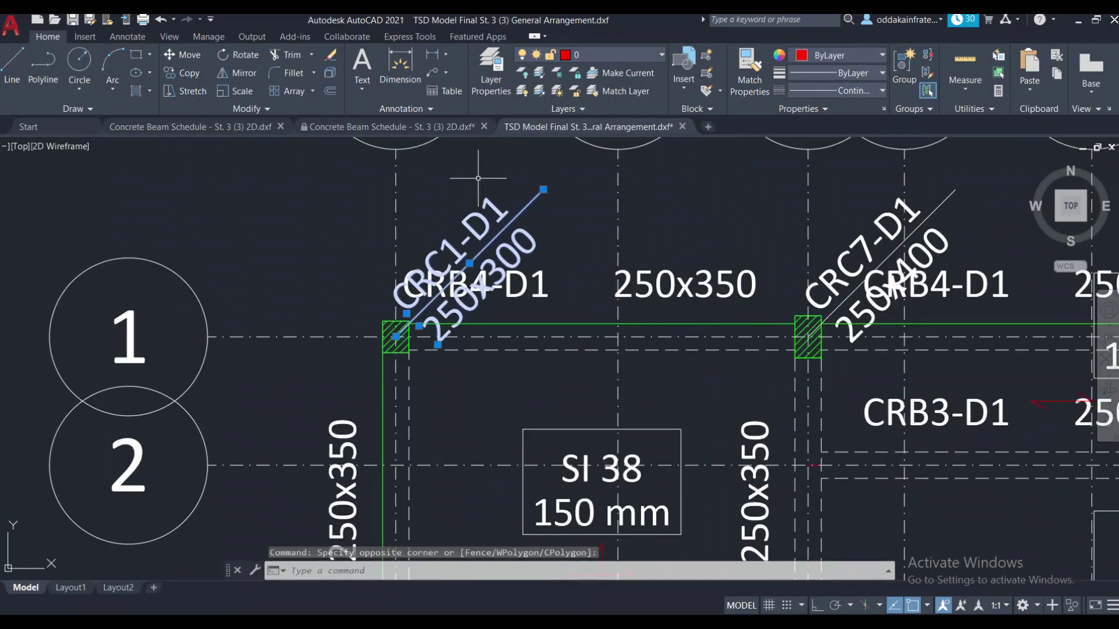
left_click(973, 241)
left_click(928, 185)
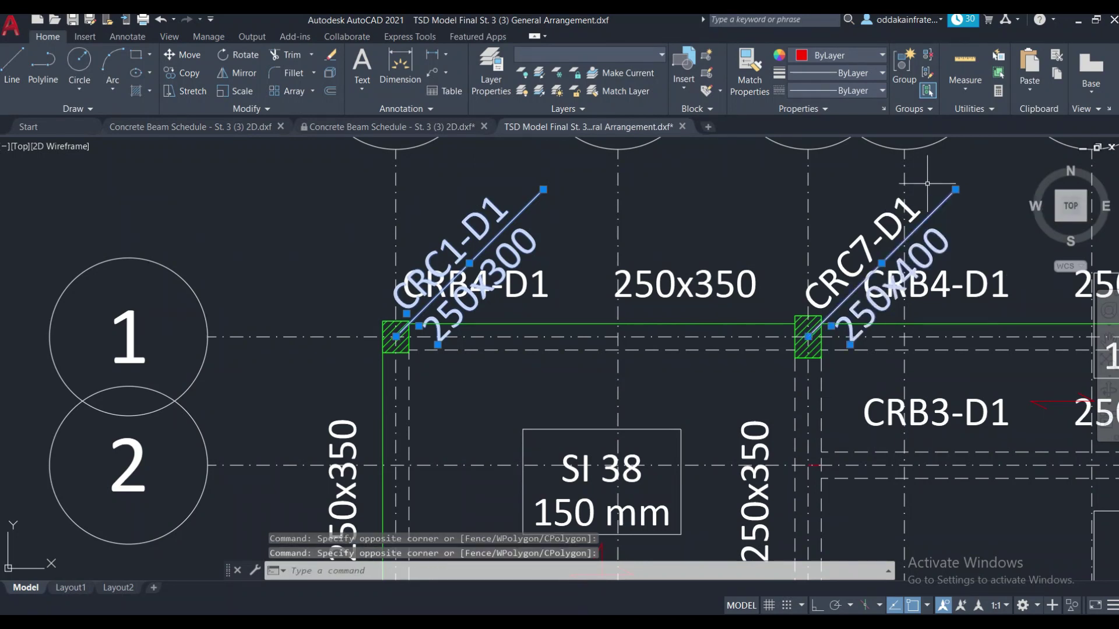
key("Delete")
left_click(927, 167)
left_click(854, 222)
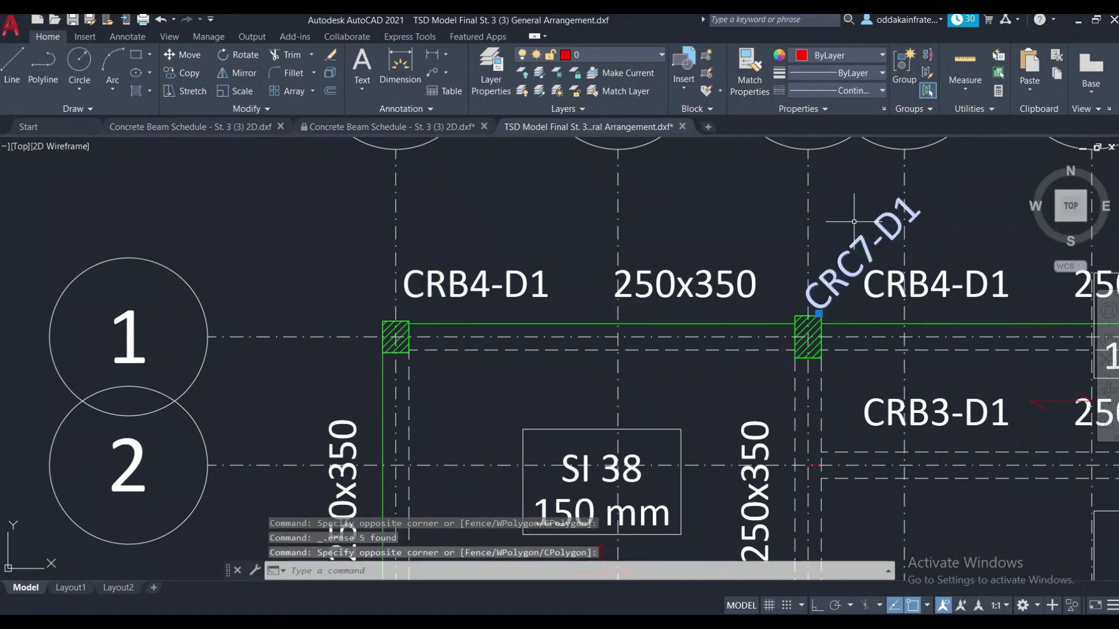
key("Delete")
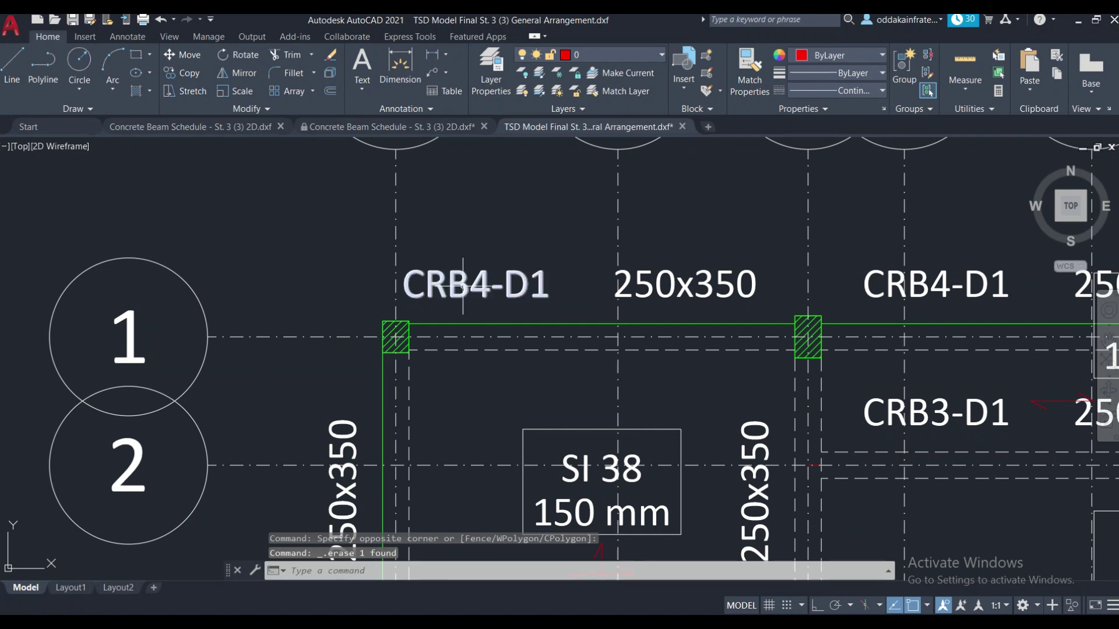
scroll(464, 284, "down", 3)
scroll(472, 284, "up", 3)
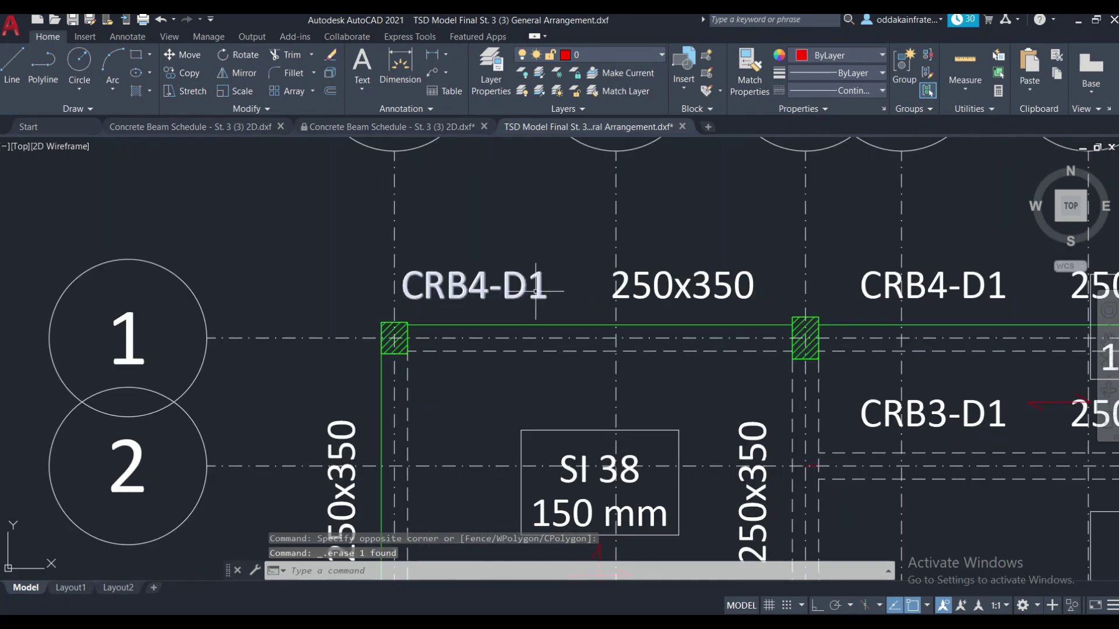
scroll(535, 291, "down", 2)
scroll(753, 302, "up", 2)
scroll(744, 306, "down", 1)
scroll(727, 311, "up", 1)
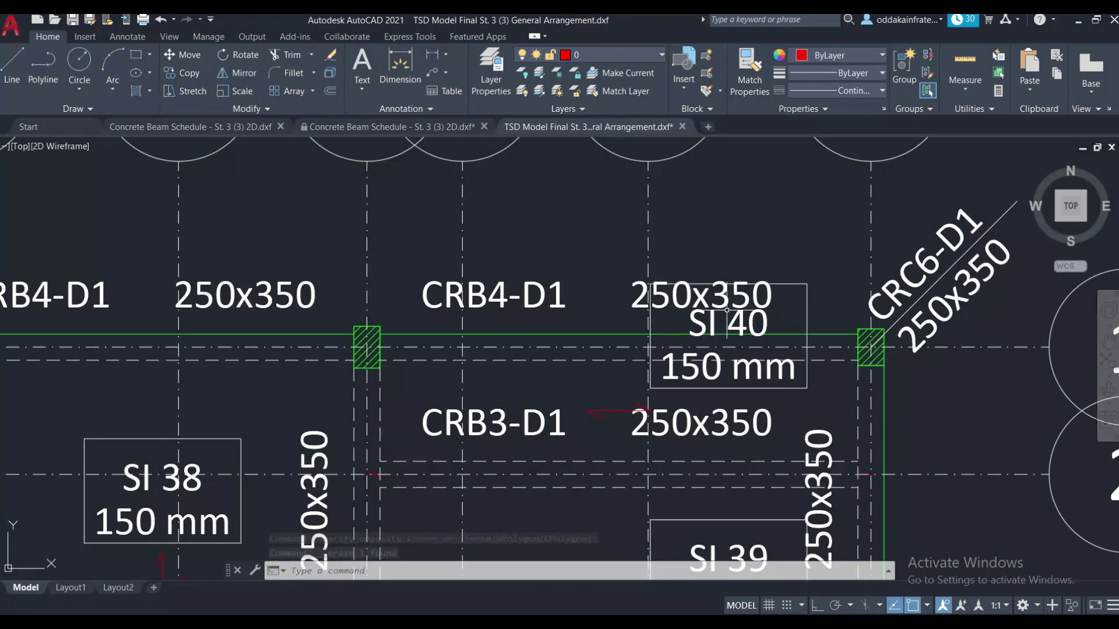
Erase the stray 250x350 size text above SI 40.
left_click(787, 278)
left_click(673, 307)
key("Delete")
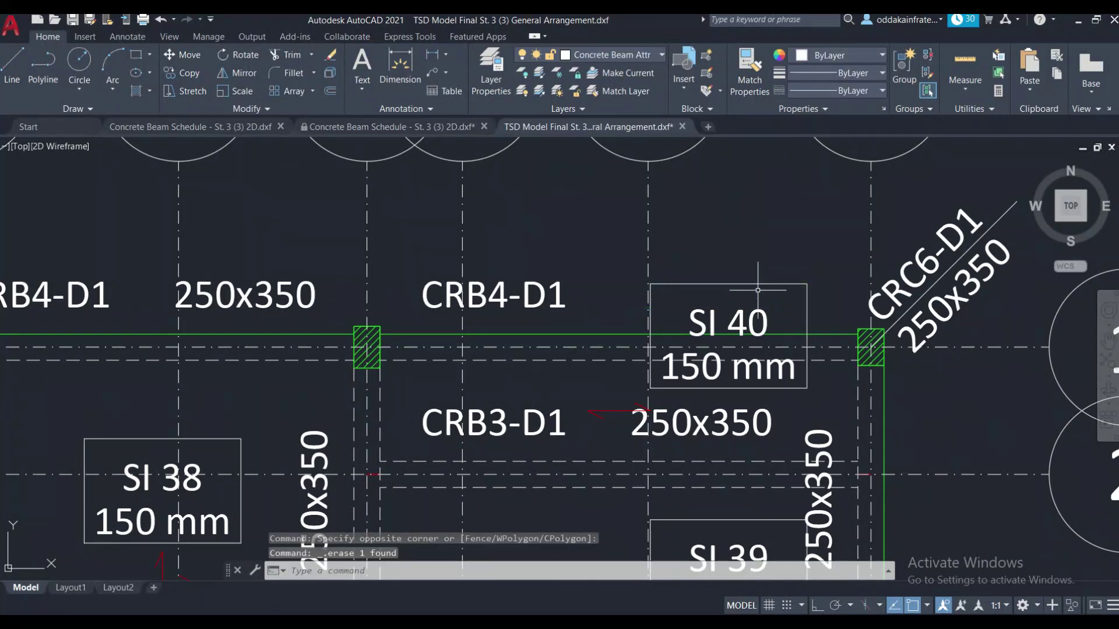
scroll(764, 291, "down", 1)
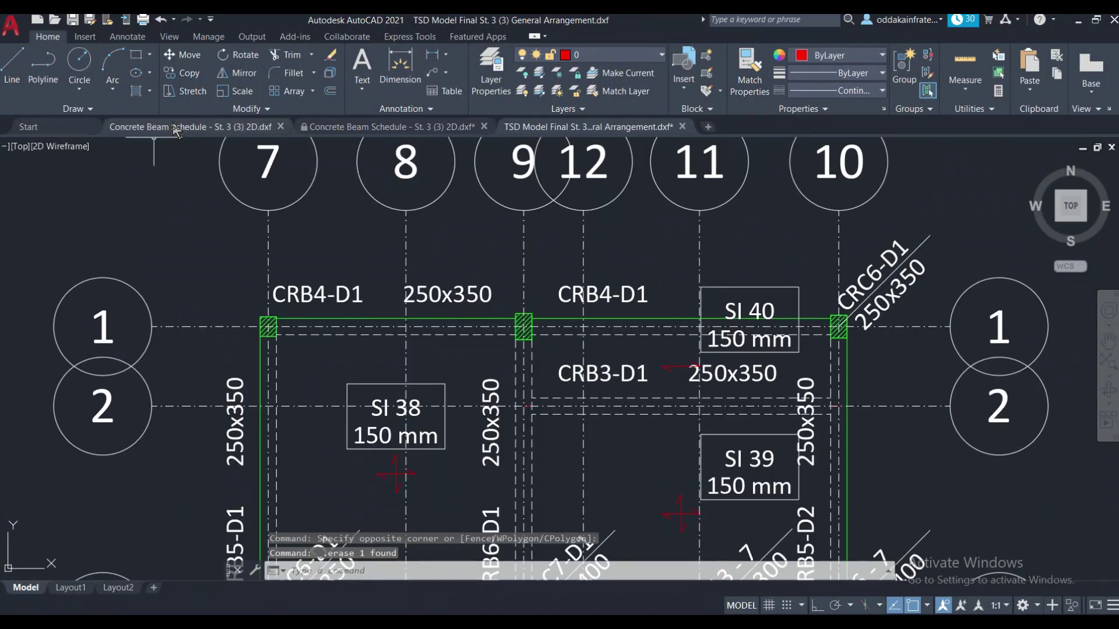
Switch to the Concrete Beam Schedule and pan from rows CRB7-3 back to the headers and CRB1.
left_click(368, 126)
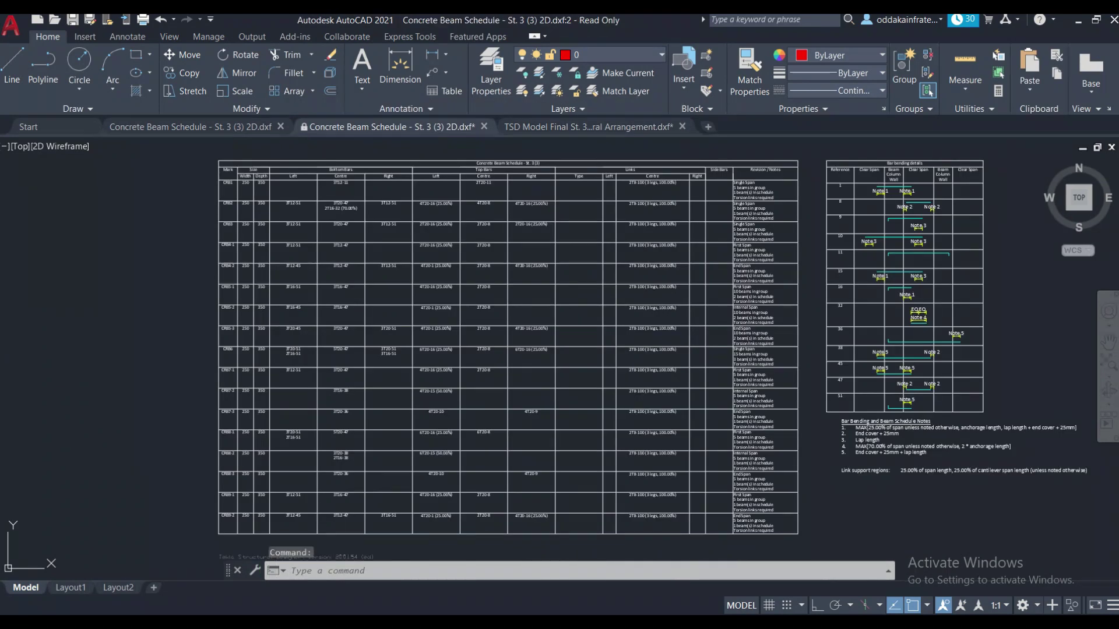
scroll(229, 213, "up", 2)
scroll(230, 213, "up", 2)
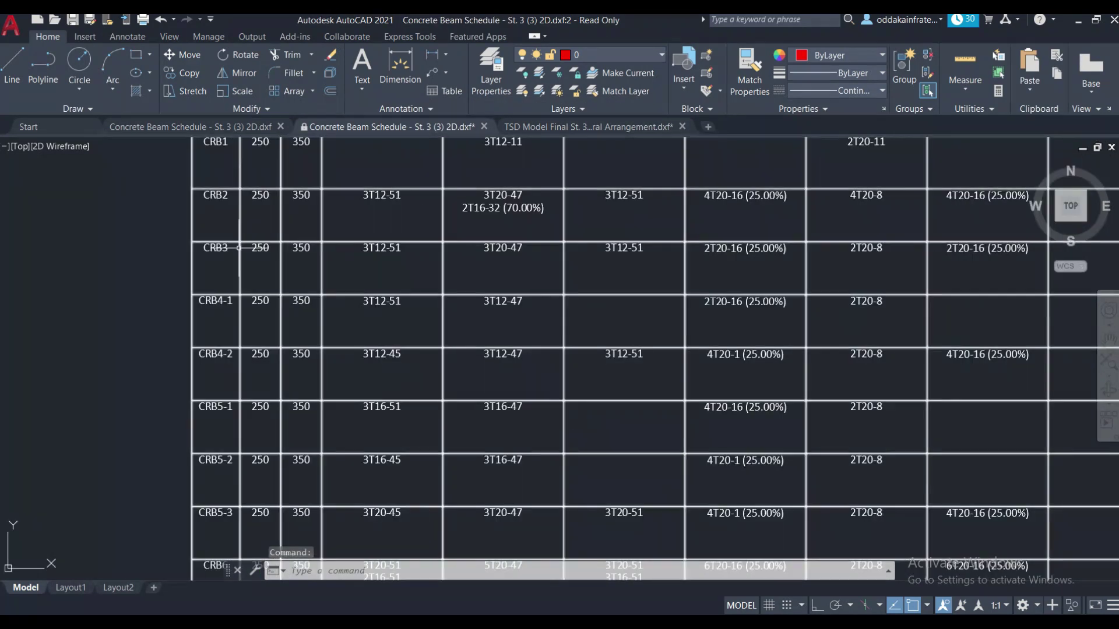
middle_click_drag(264, 233, 288, 211)
middle_click_drag(268, 279, 288, 217)
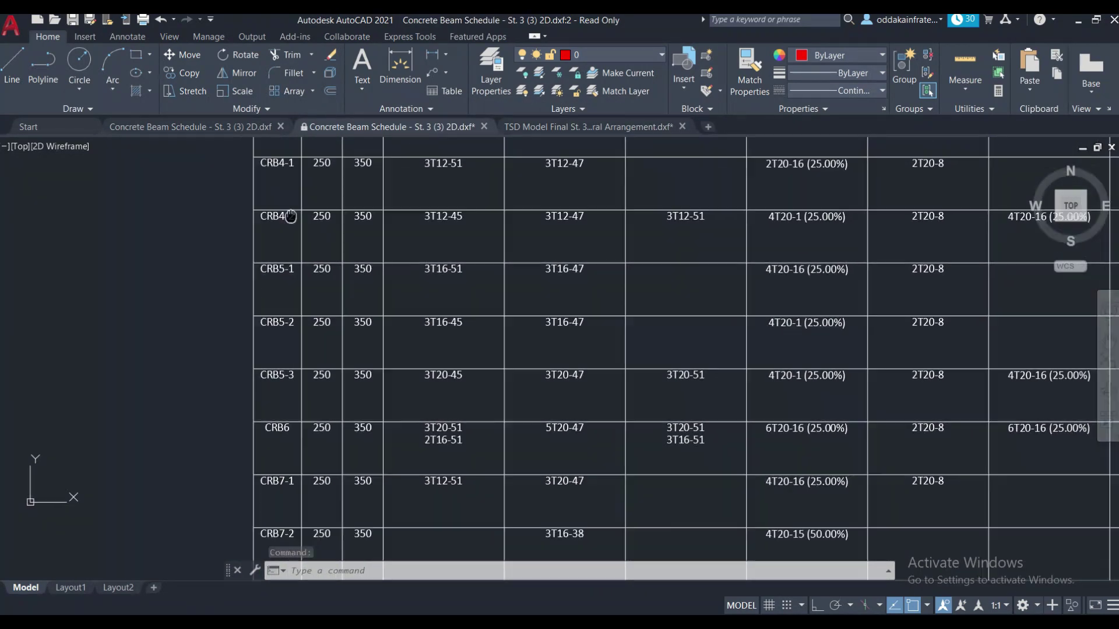
middle_click_drag(298, 284, 289, 235)
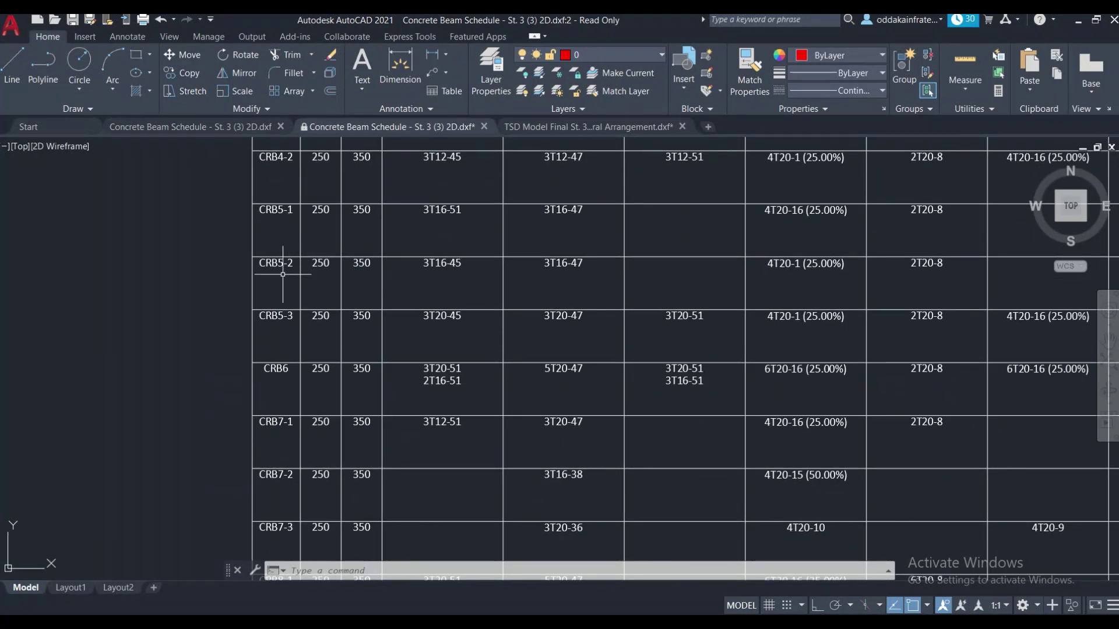
scroll(286, 288, "up", 1)
middle_click_drag(286, 288, 268, 417)
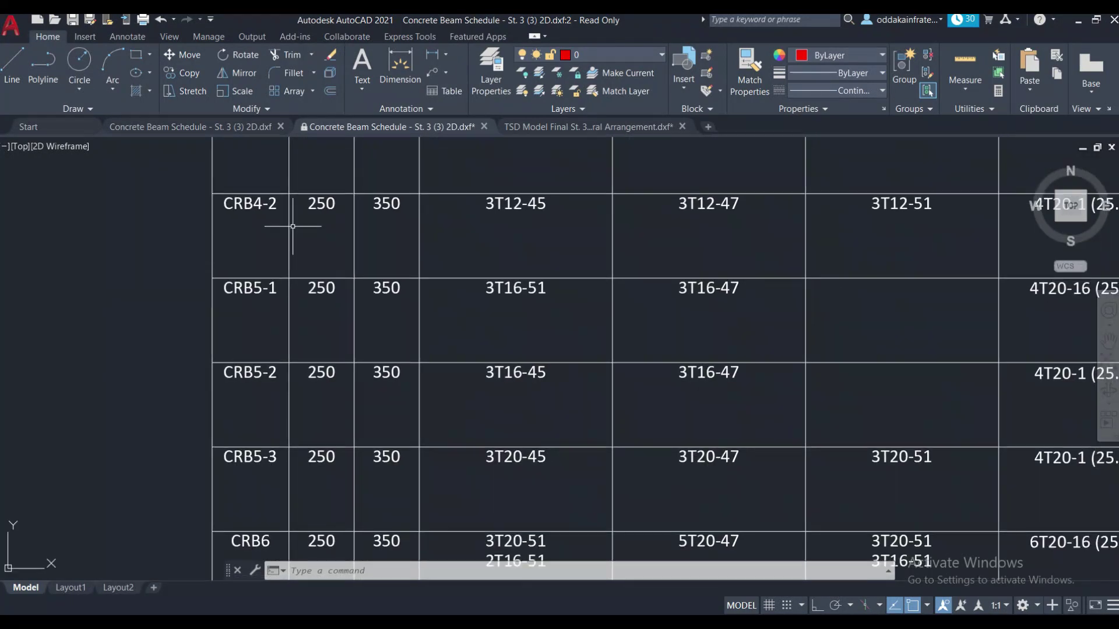
mouse_move(295, 224)
middle_mouse_down()
mouse_move(292, 325)
mouse_move(289, 301)
middle_mouse_up()
middle_click_drag(270, 253, 269, 310)
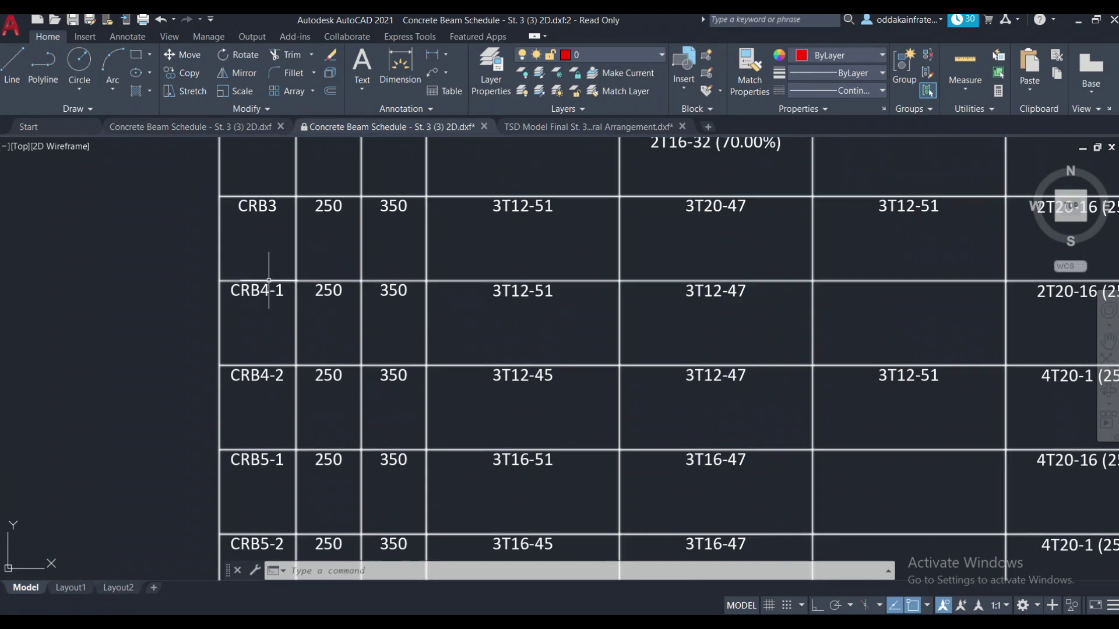
scroll(256, 263, "down", 1)
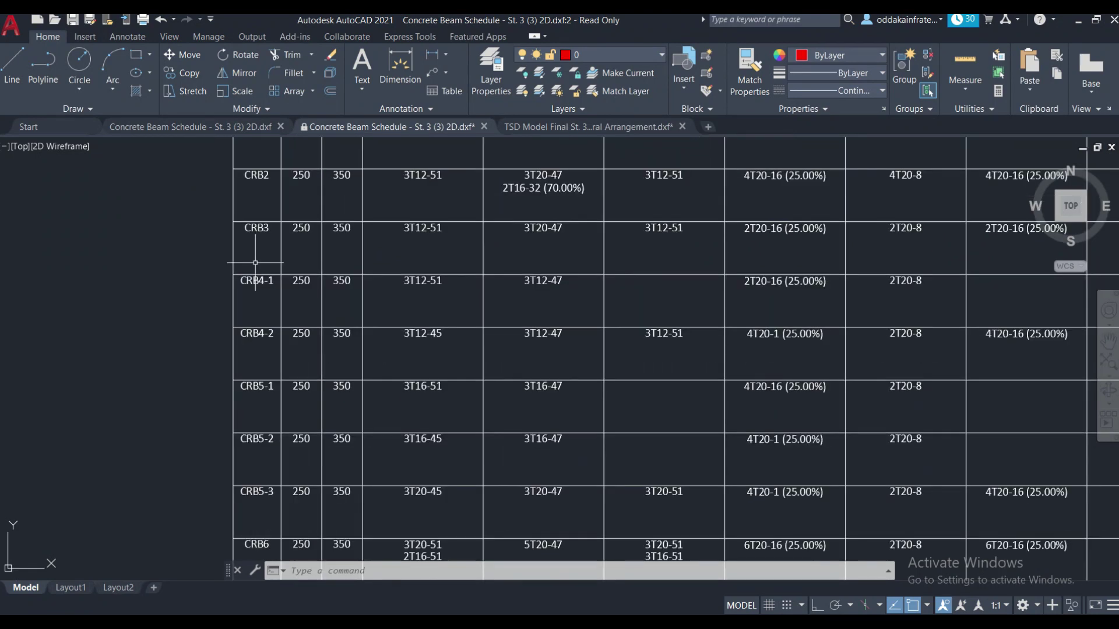
middle_click_drag(256, 262, 221, 382)
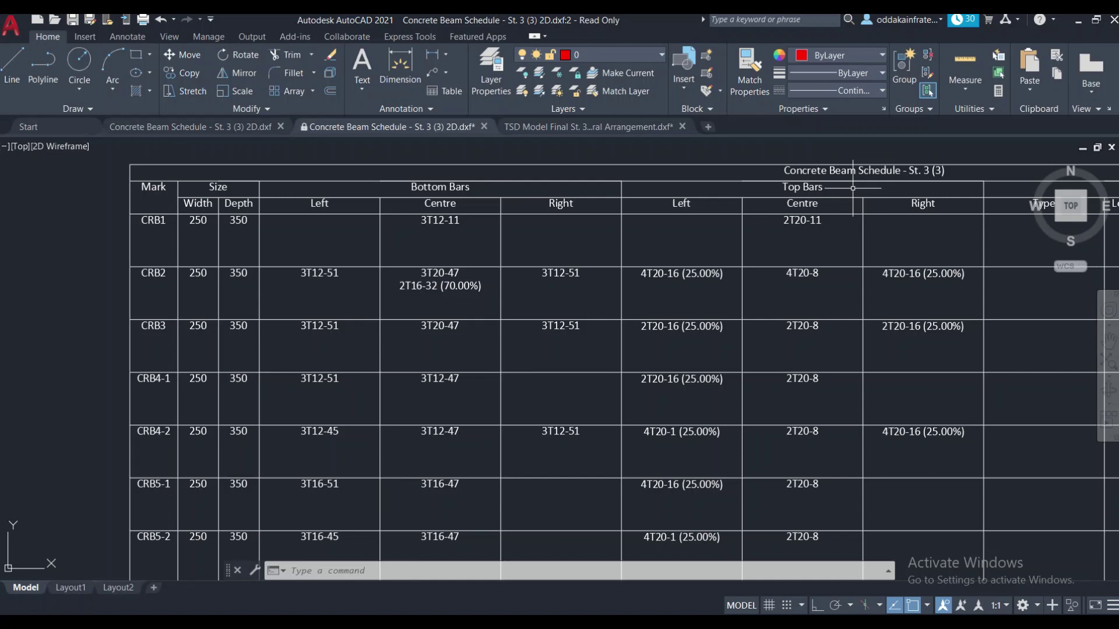
Pan the beam schedule toward its Links column after cancelling a stray selection.
left_click(239, 360)
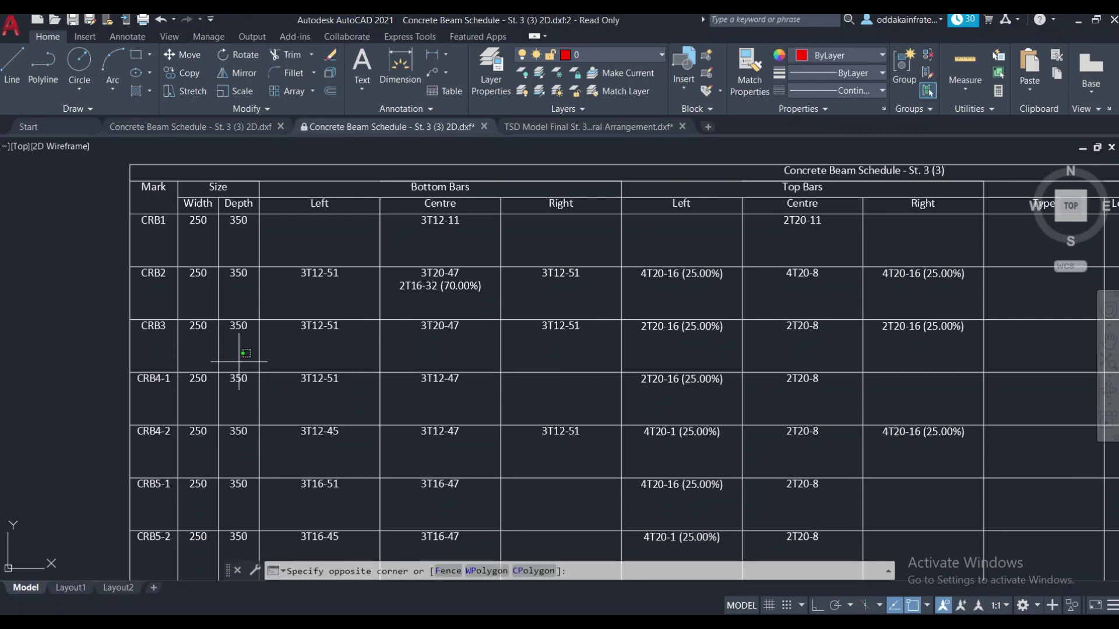
left_click(578, 406)
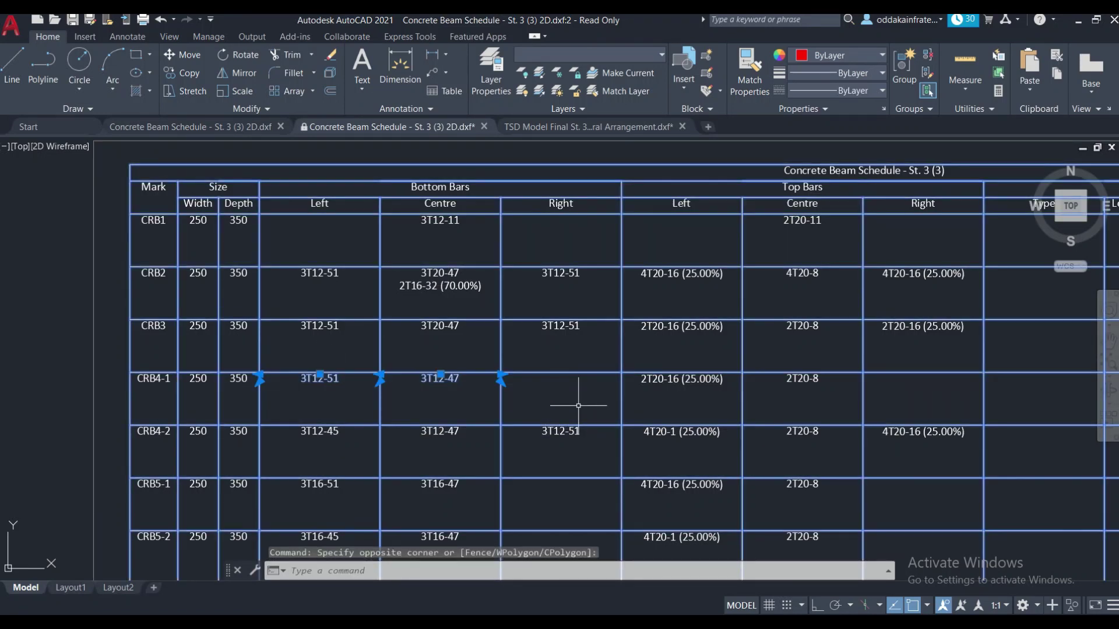
key("Escape")
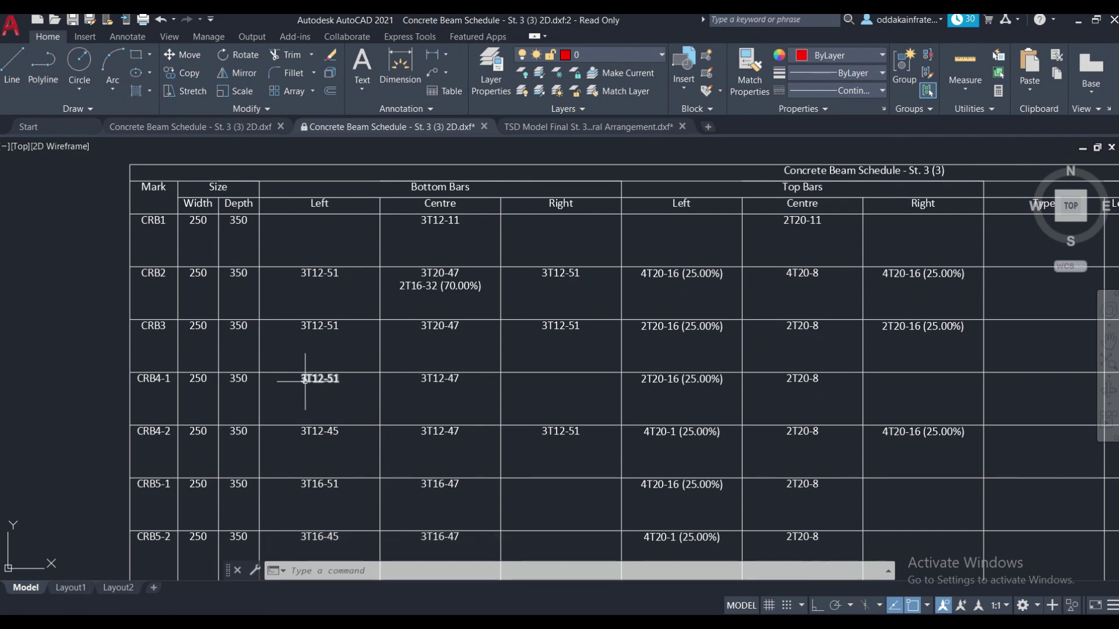
middle_click_drag(432, 400, 389, 400)
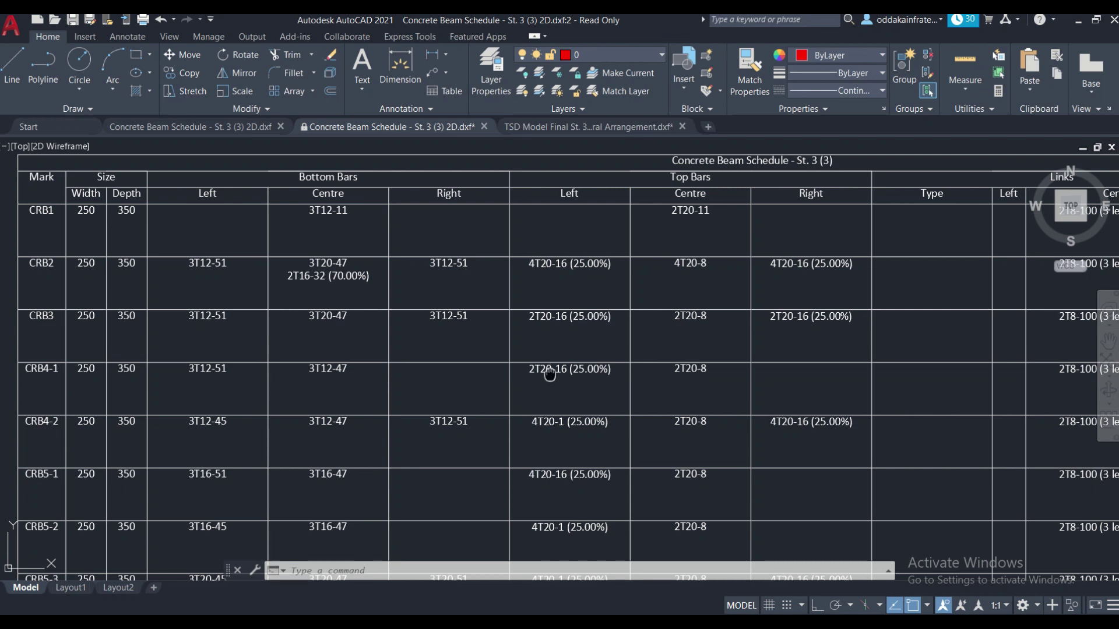
middle_click_drag(549, 374, 597, 377)
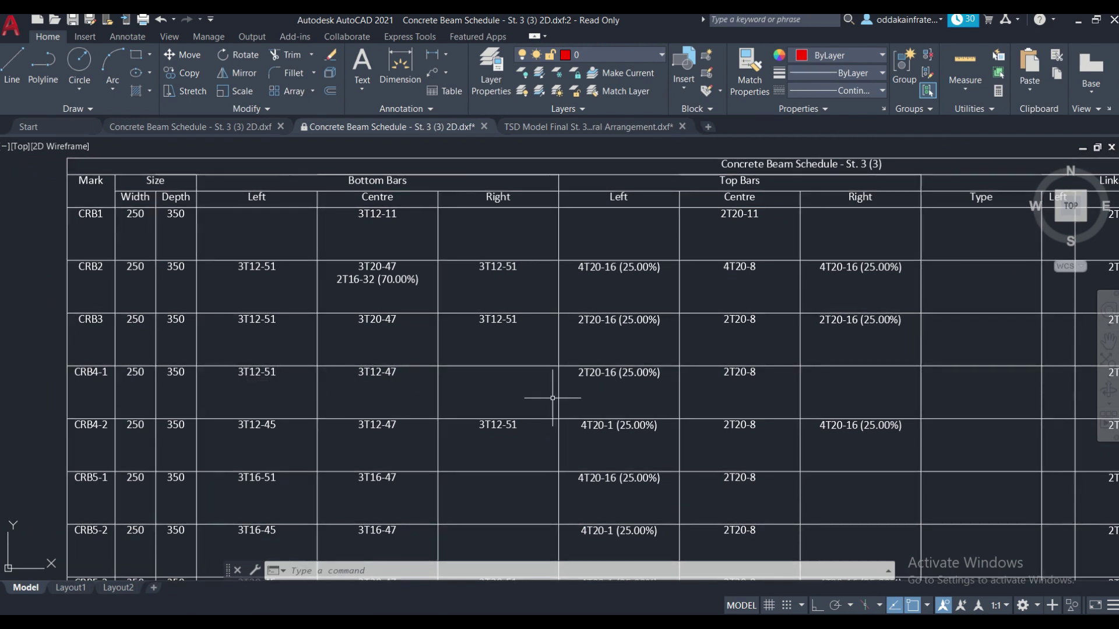
Review the Links, Side Bars and Mark columns, then switch to the general arrangement drawing.
middle_click_drag(555, 393, 347, 393)
middle_click_drag(719, 400, 559, 420)
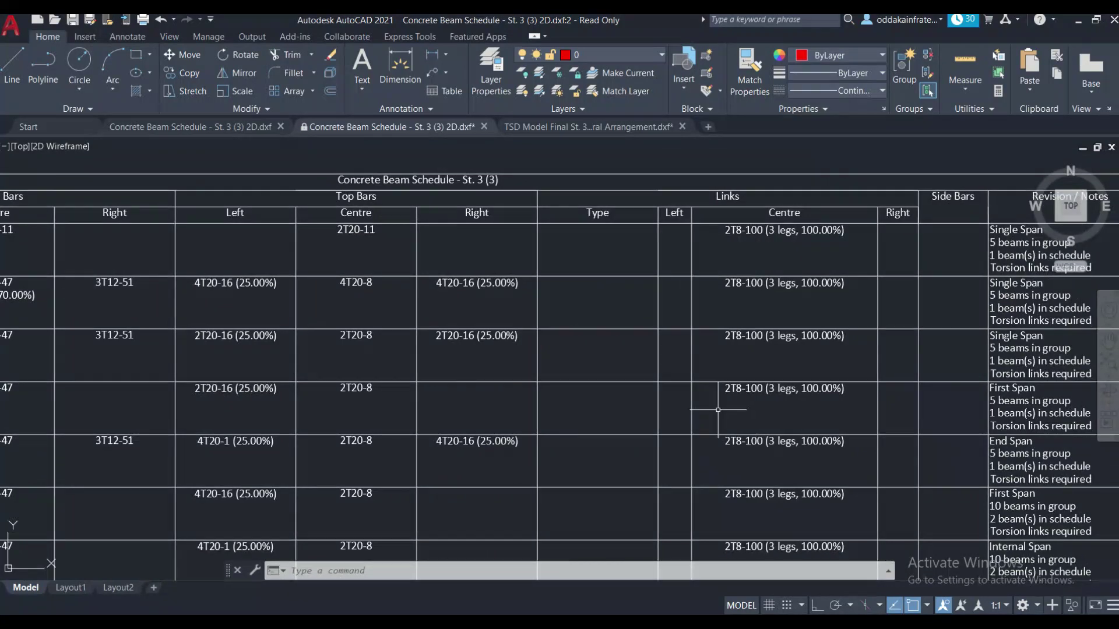
scroll(754, 391, "up", 2)
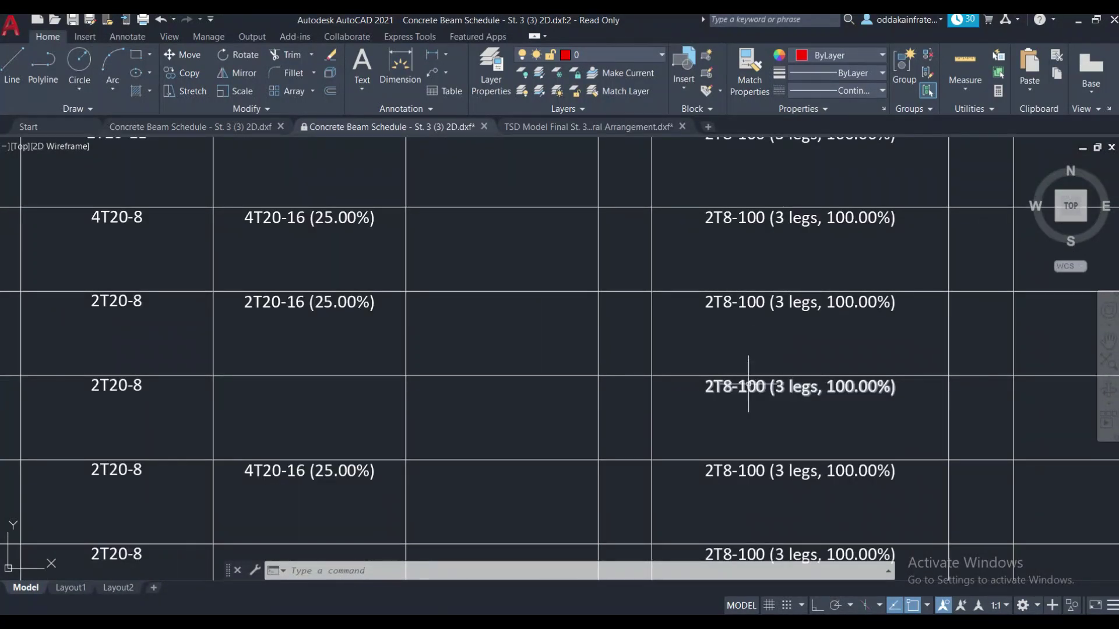
scroll(728, 390, "down", 2)
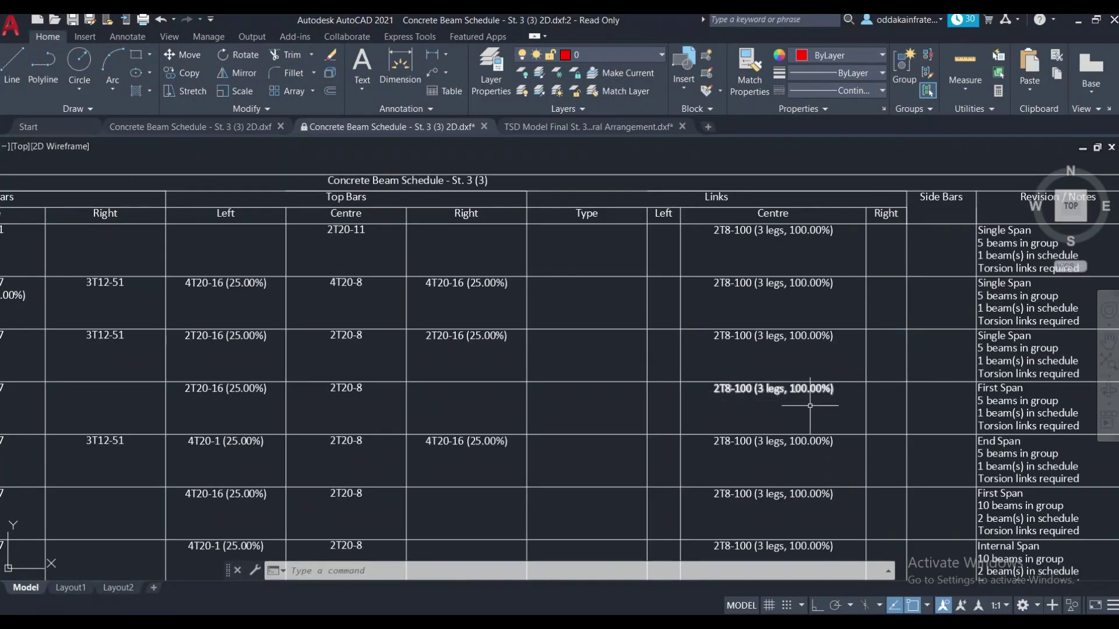
mouse_move(826, 407)
middle_mouse_down()
mouse_move(374, 417)
mouse_move(387, 425)
middle_mouse_up()
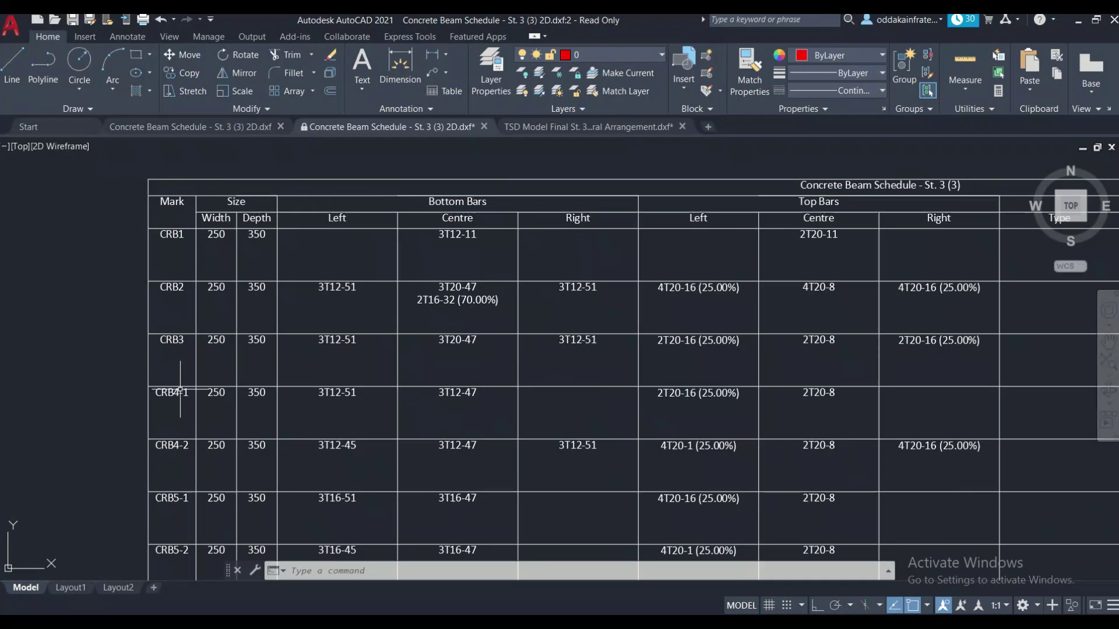
scroll(169, 399, "up", 2)
scroll(170, 399, "down", 2)
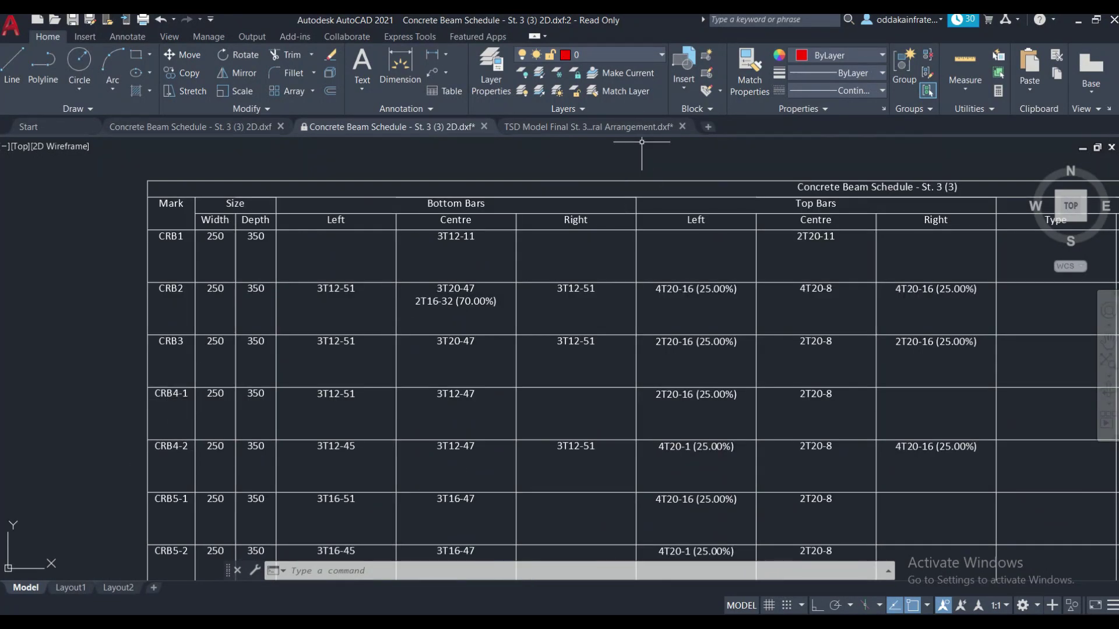
left_click(595, 127)
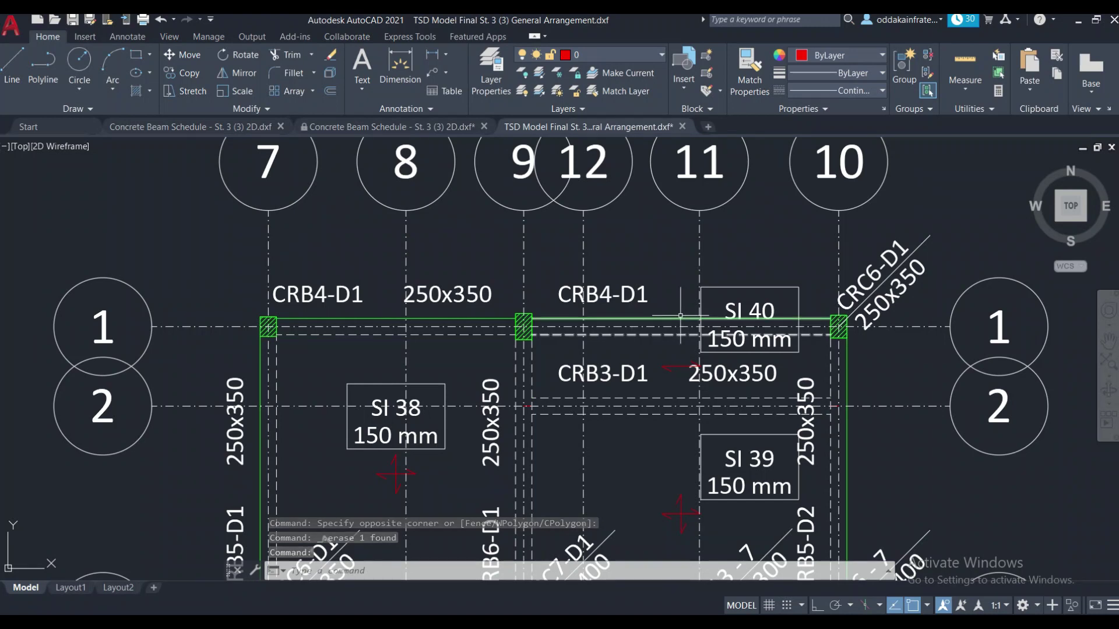
scroll(682, 315, "down", 2)
scroll(680, 316, "up", 2)
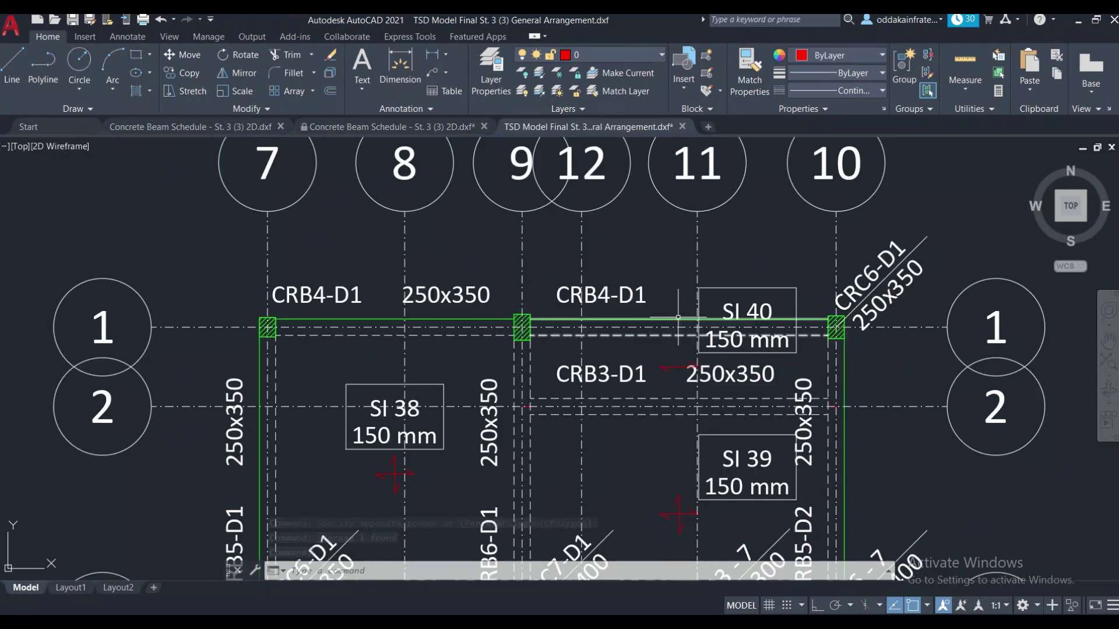
Return to the beam schedule and centre the Bar bending details table.
left_click(370, 129)
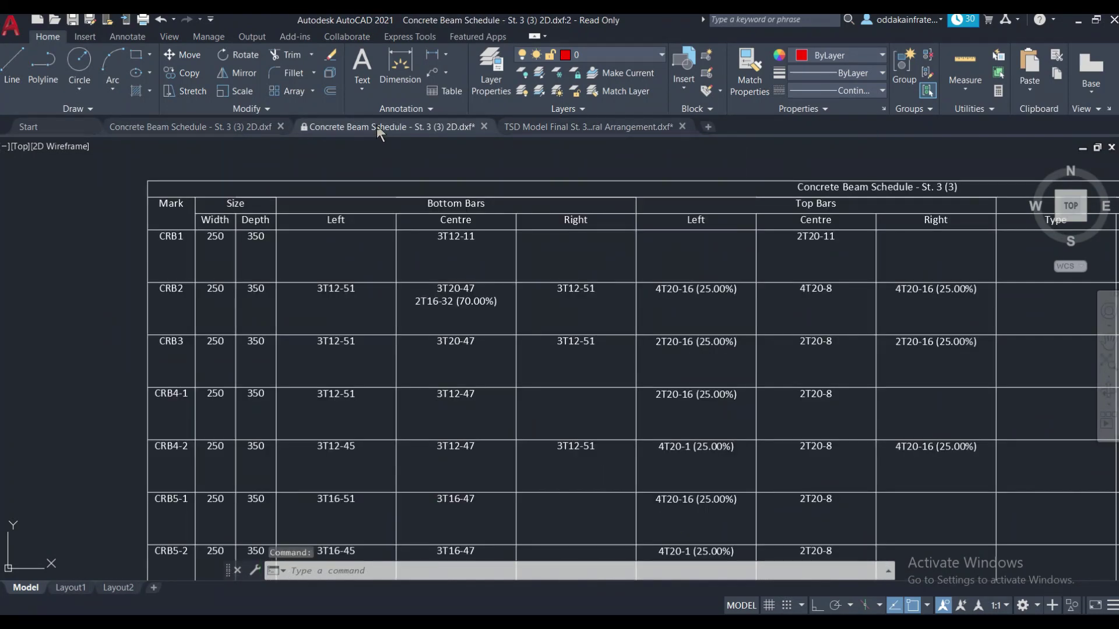
scroll(354, 319, "down", 1)
scroll(364, 311, "up", 1)
scroll(363, 312, "down", 1)
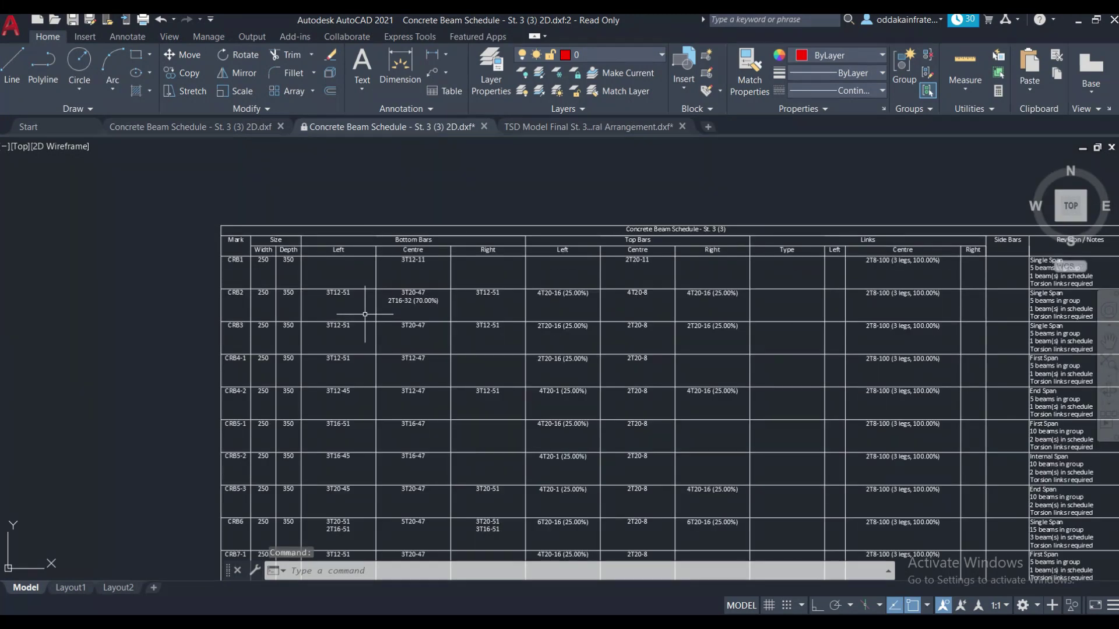
middle_click_drag(413, 317, 263, 317)
middle_click_drag(656, 330, 493, 300)
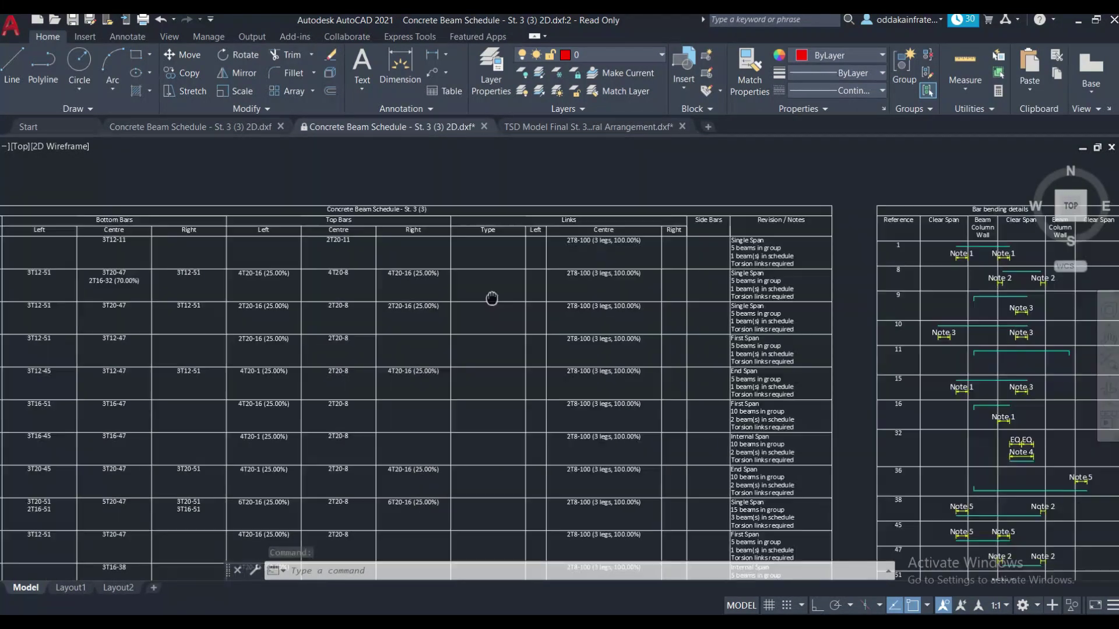
middle_click_drag(787, 300, 618, 300)
scroll(618, 297, "up", 1)
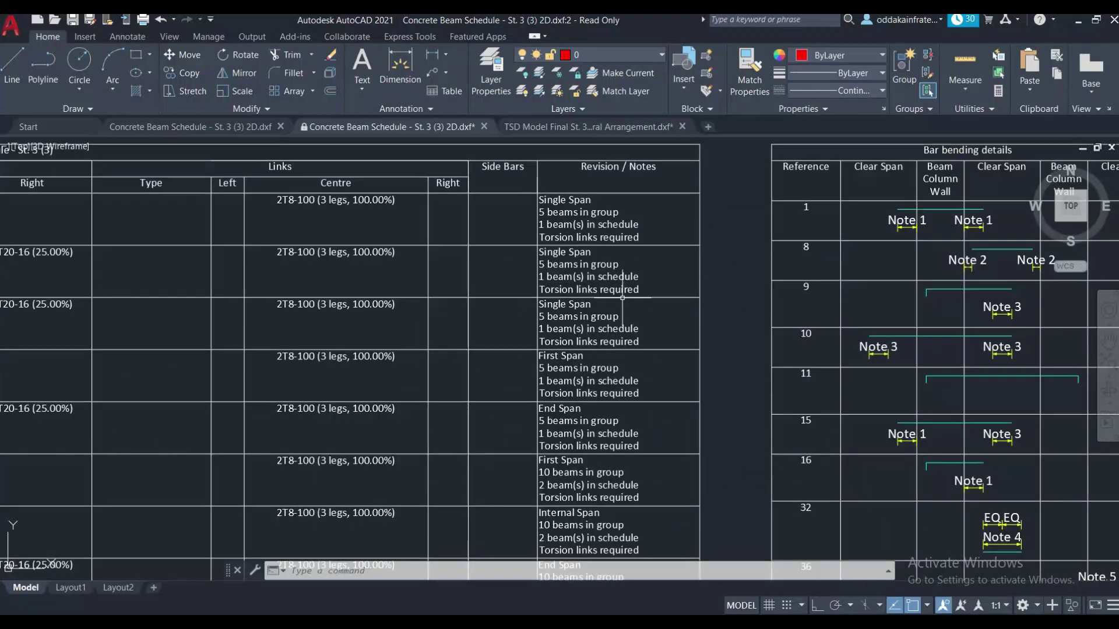
middle_click_drag(738, 298, 606, 315)
mouse_move(839, 230)
middle_mouse_down()
mouse_move(754, 232)
mouse_move(715, 295)
middle_mouse_up()
scroll(718, 285, "up", 2)
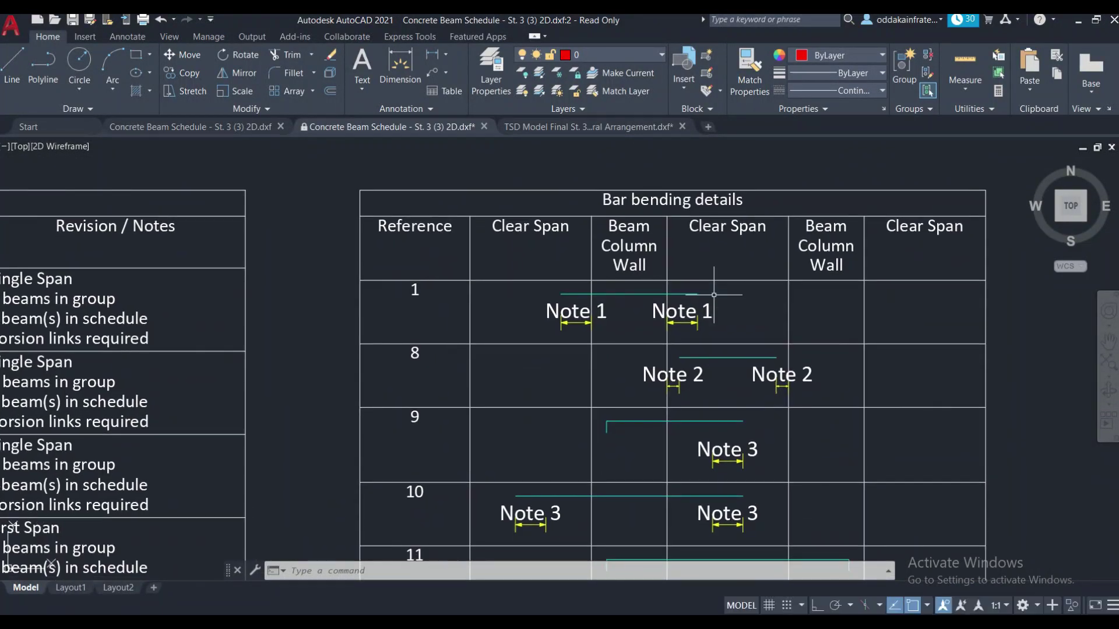
scroll(715, 294, "down", 2)
Check the lower bar bending rows, the Beam Schedule Notes and the Revision column.
mouse_move(700, 455)
middle_mouse_down()
mouse_move(670, 380)
mouse_move(671, 222)
middle_mouse_up()
mouse_move(674, 379)
middle_mouse_down()
mouse_move(590, 267)
mouse_move(357, 220)
middle_mouse_up()
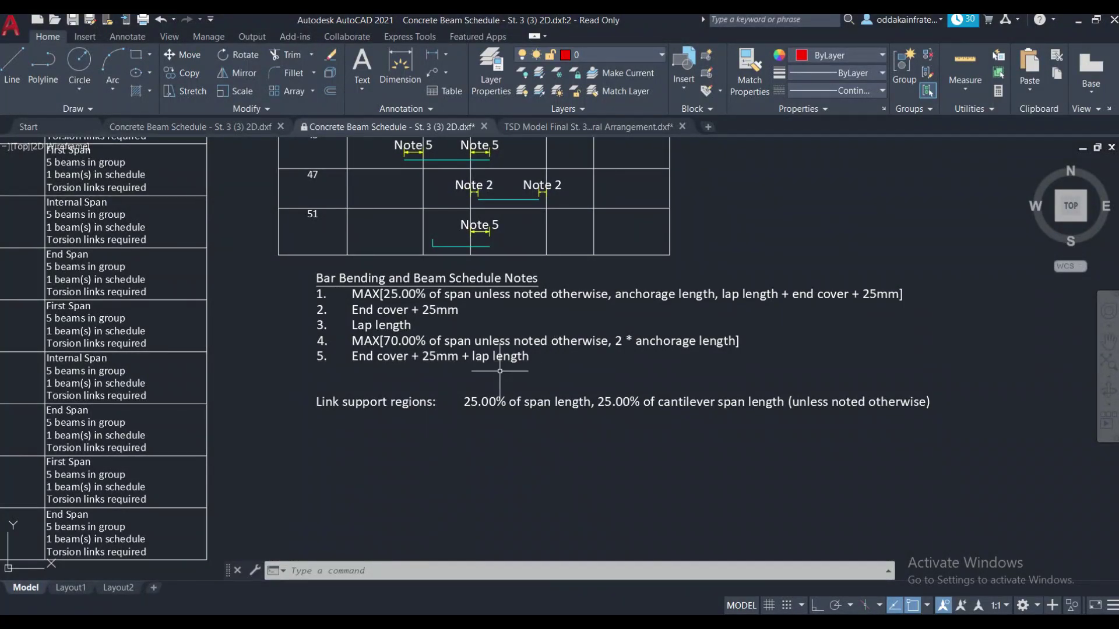
scroll(565, 433, "down", 5)
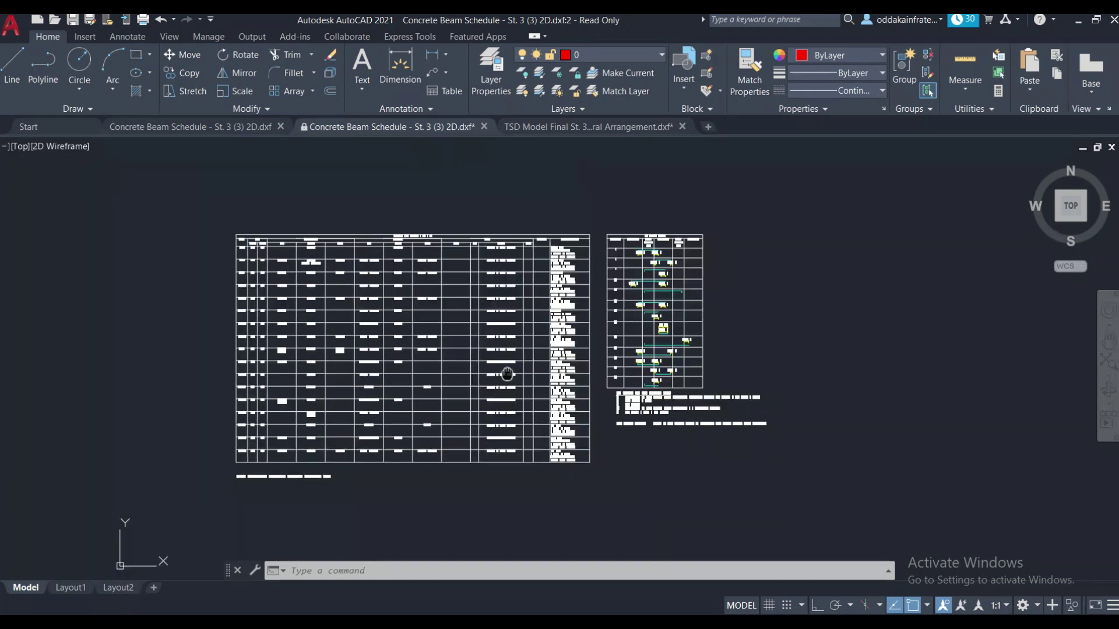
scroll(252, 213, "up", 3)
middle_click_drag(368, 265, 276, 203)
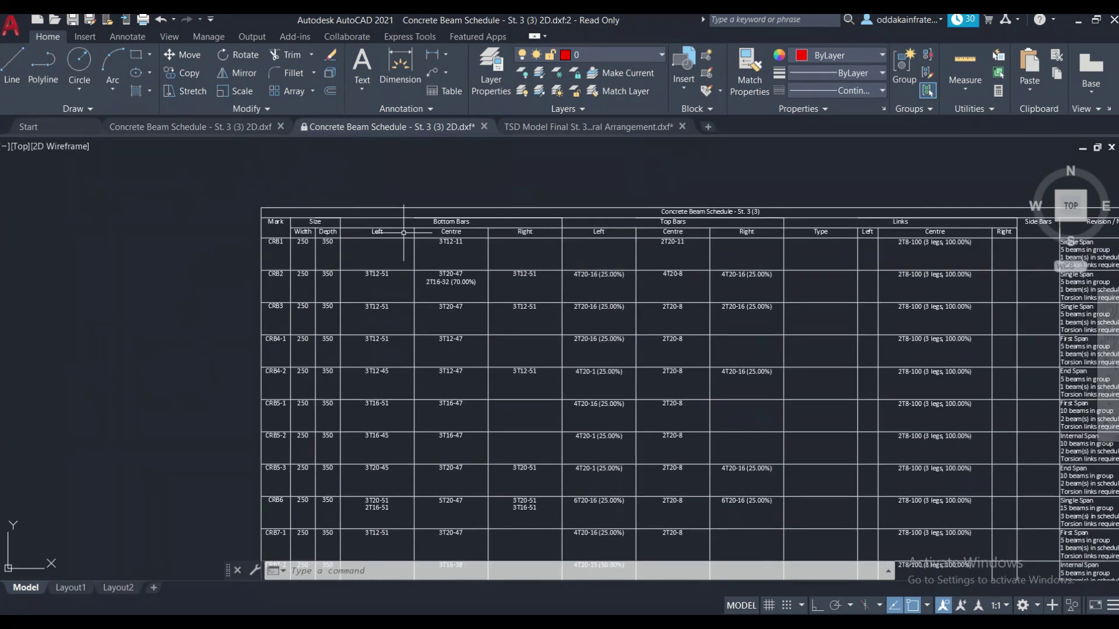
Glance at grid rows 3 and 4 on the general arrangement plan, then return to the schedule.
left_click(580, 129)
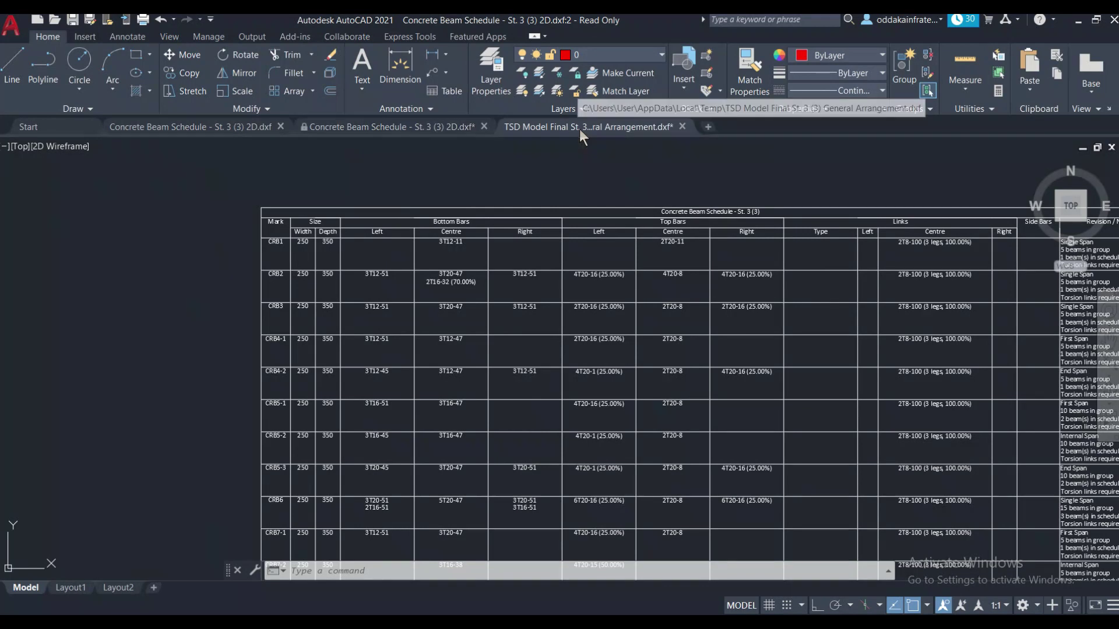
scroll(425, 332, "down", 2)
middle_click_drag(425, 332, 420, 249)
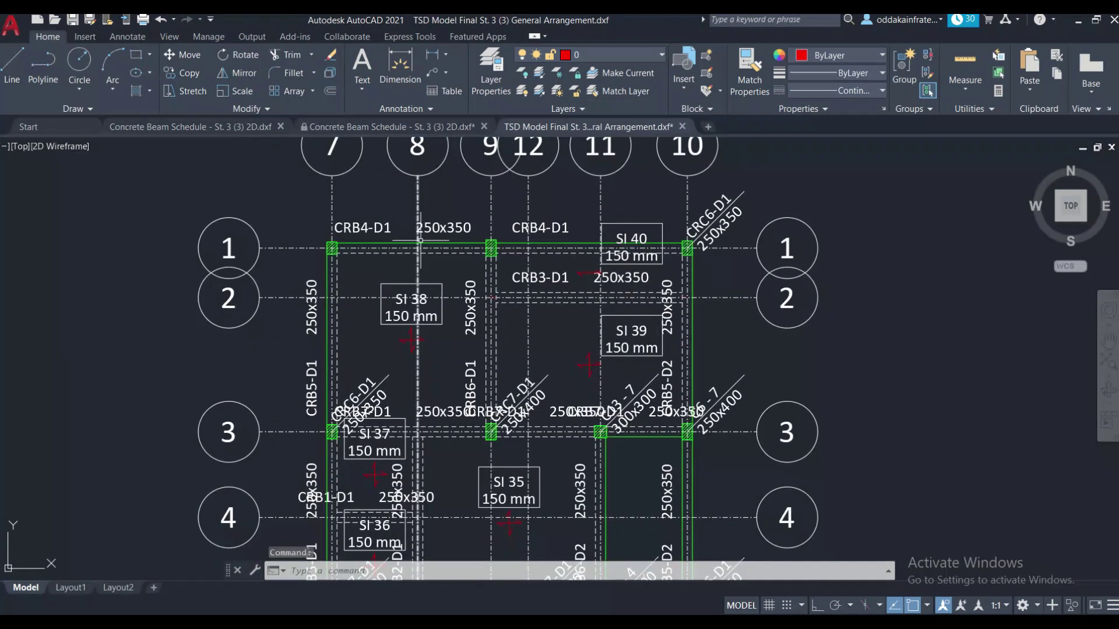
left_click(417, 128)
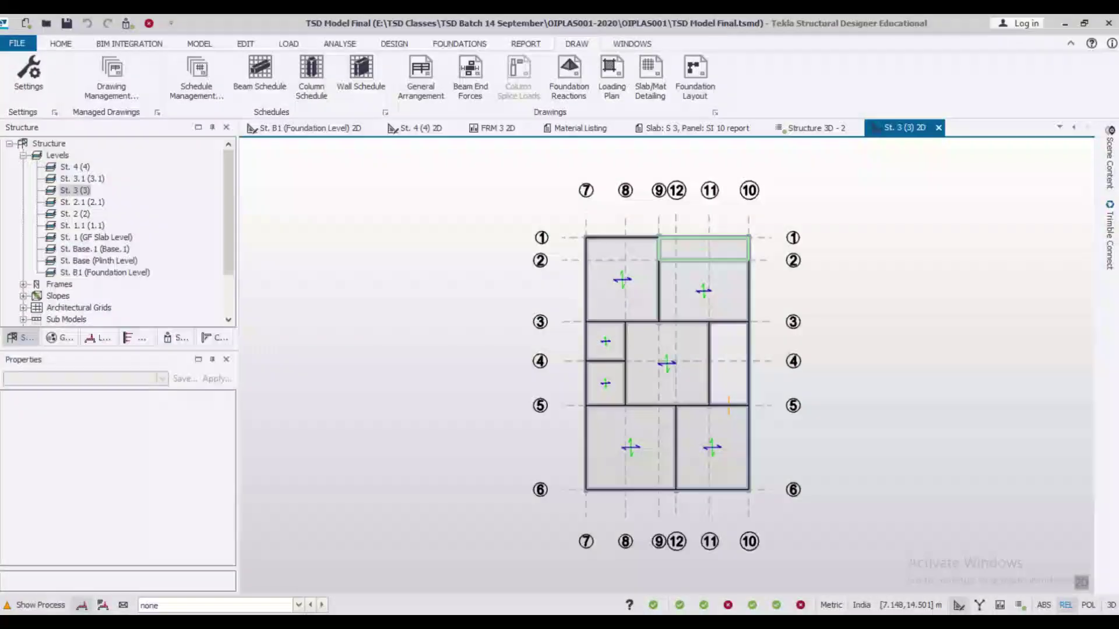
Switch to the Structure 3D - 2 view to see the model's design status colours.
left_click(813, 128)
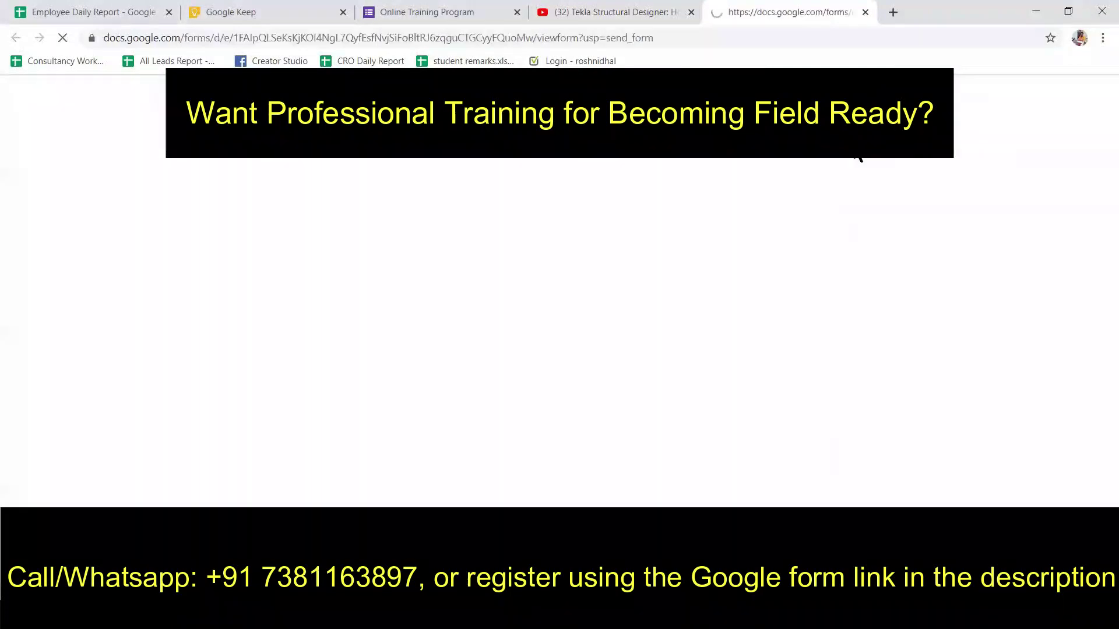
scroll(454, 278, "down", 1)
scroll(454, 278, "down", 3)
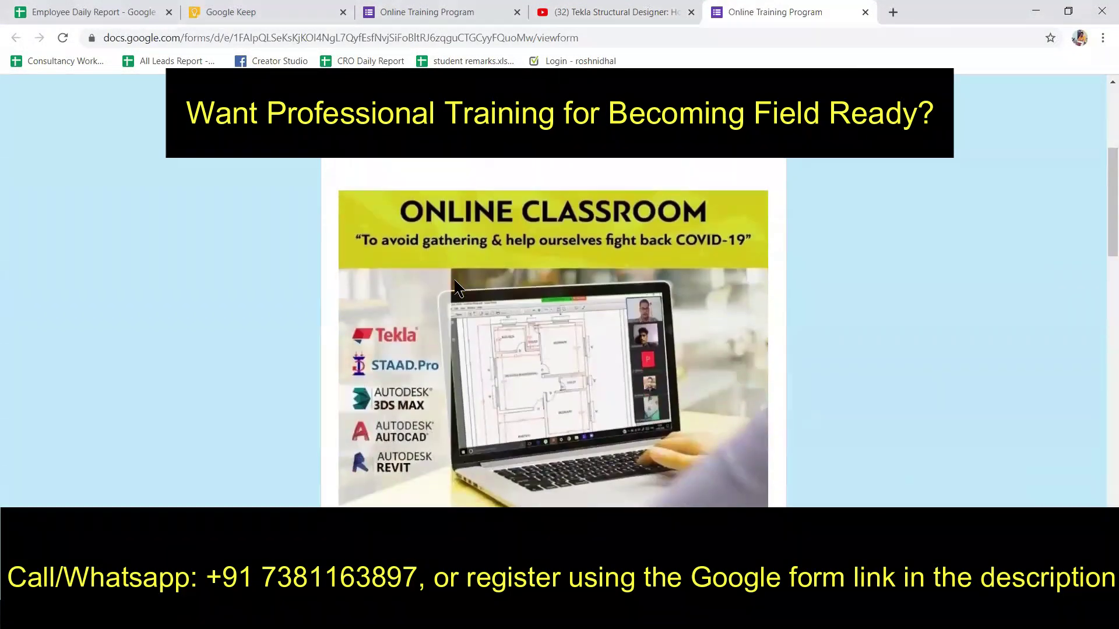
scroll(695, 185, "down", 1)
scroll(695, 184, "down", 2)
scroll(556, 405, "down", 1)
scroll(557, 405, "down", 3)
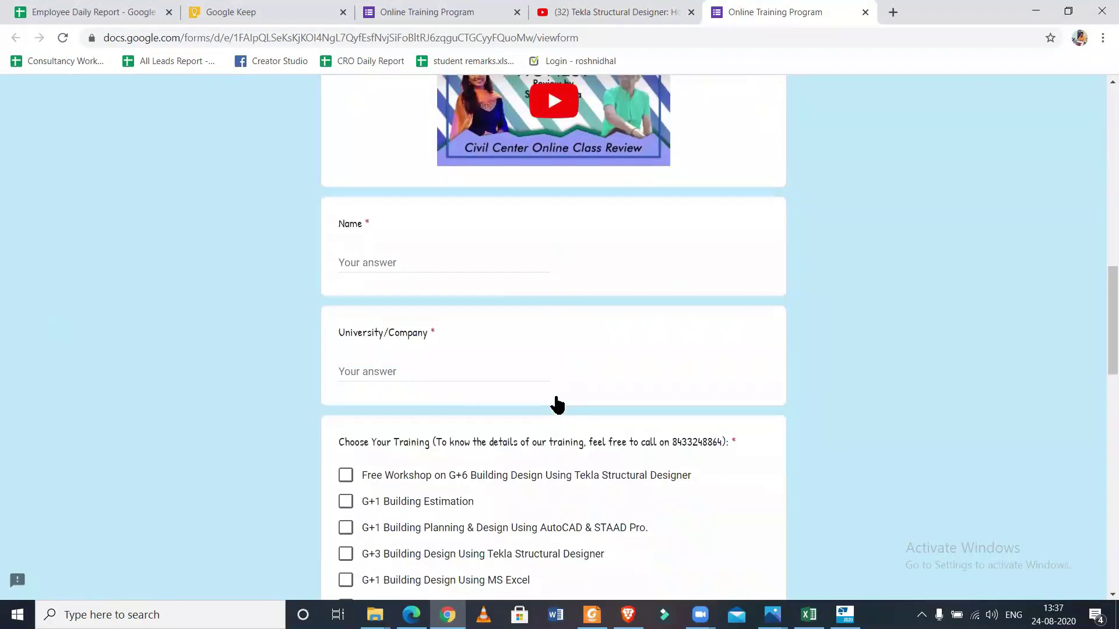
scroll(554, 404, "down", 4)
scroll(411, 223, "up", 1)
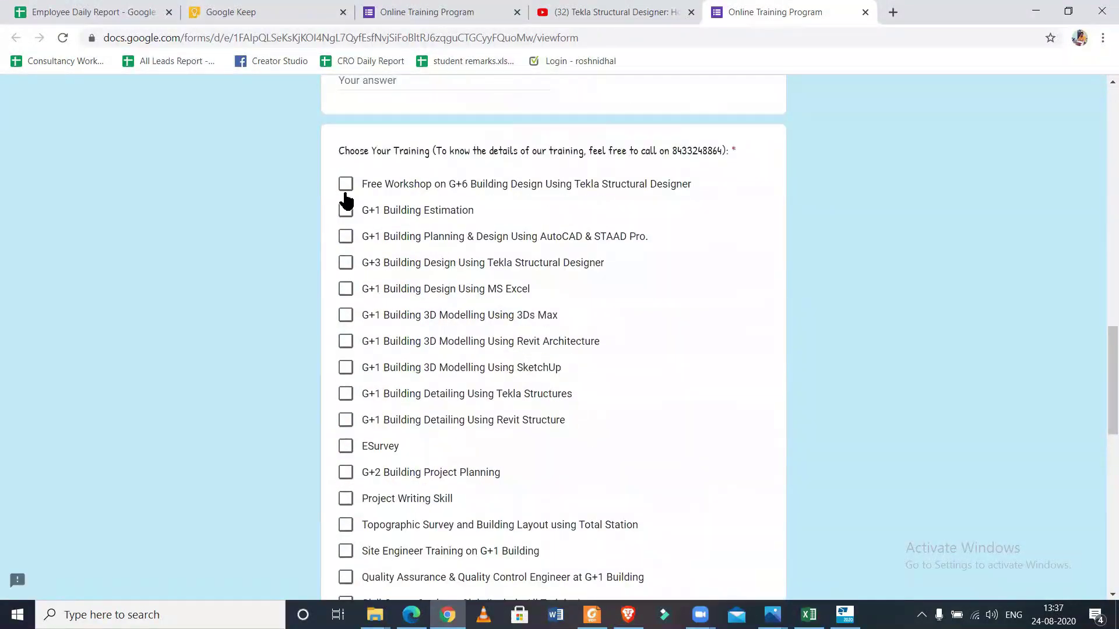